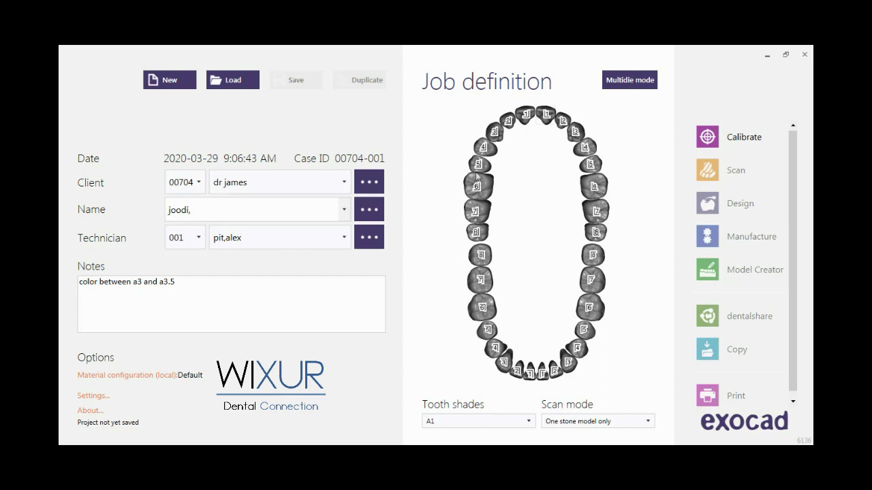
# Define tooth 4/ in the upper jaw as a zirconia coping with a 0.079 mm cement gap thickness.
pyautogui.click(483, 147)
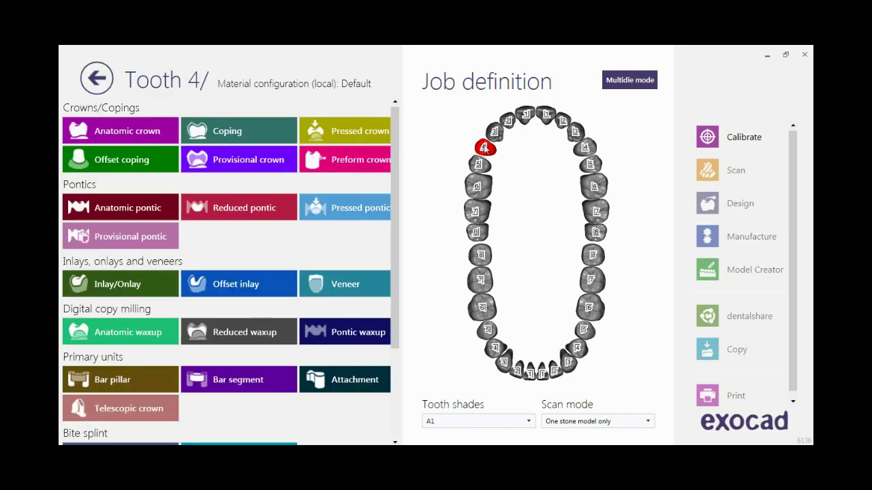
pyautogui.click(269, 141)
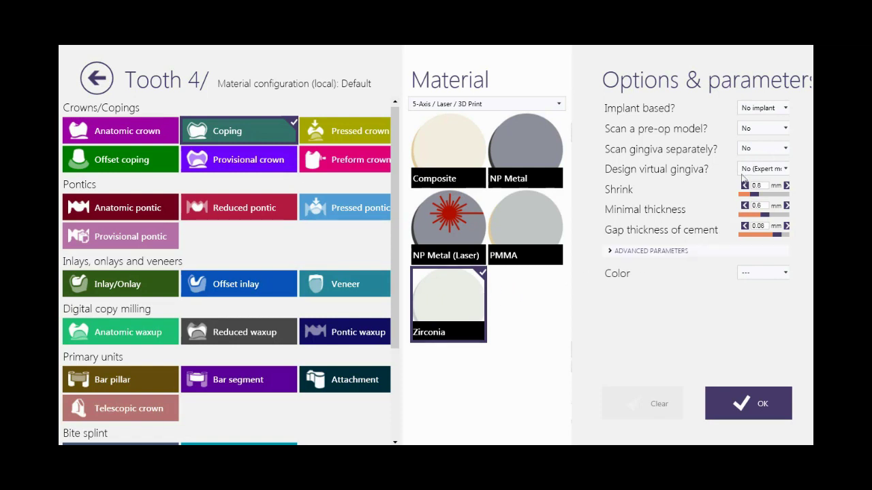
pyautogui.click(744, 227)
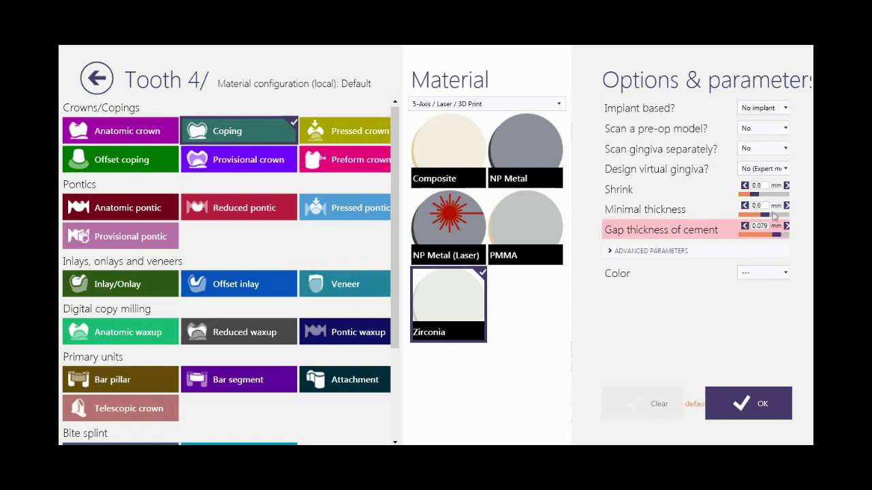
pyautogui.click(751, 402)
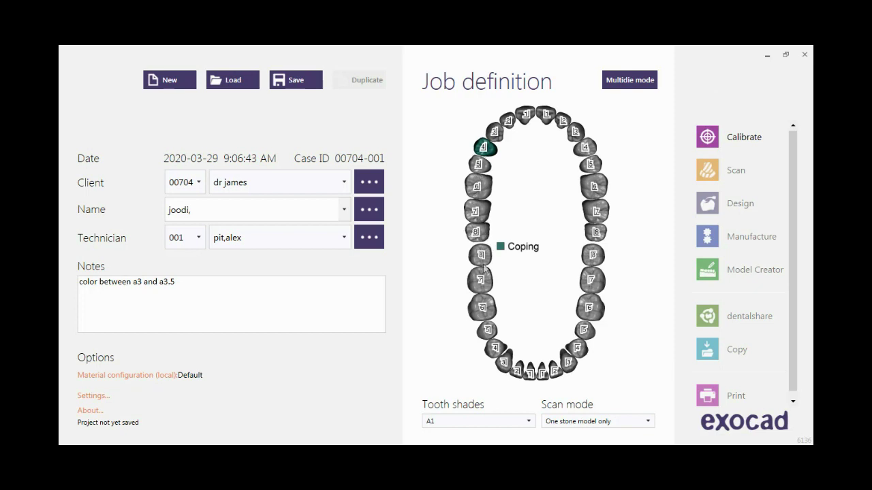
# Mark the opposing lower teeth from 6\ through 3\ as healthy antagonists.
pyautogui.click(486, 312)
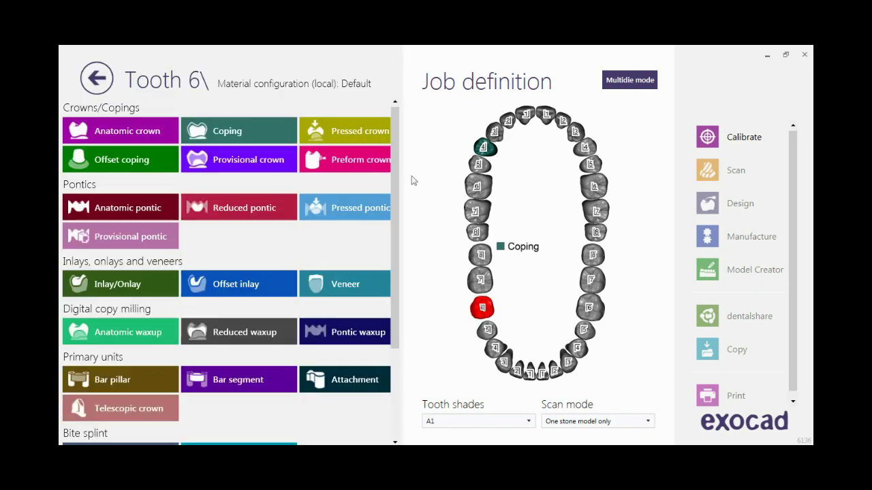
pyautogui.scroll(-5, 397, 163)
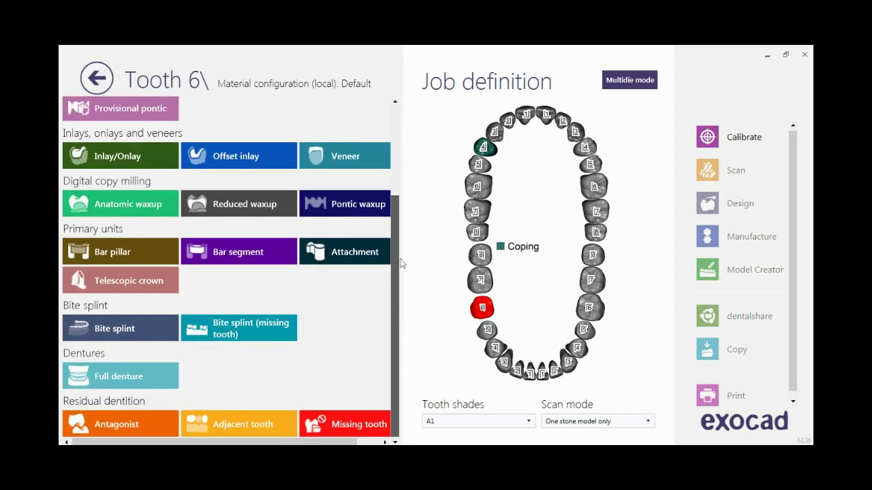
pyautogui.click(140, 425)
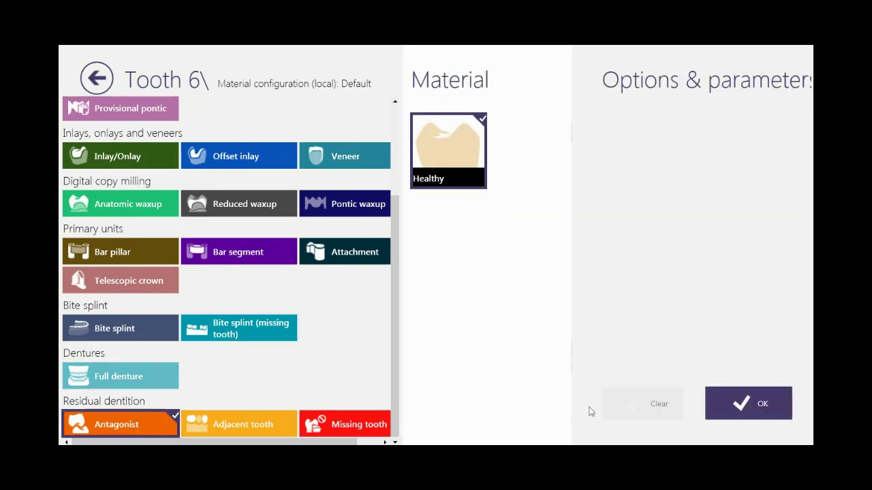
pyautogui.click(736, 395)
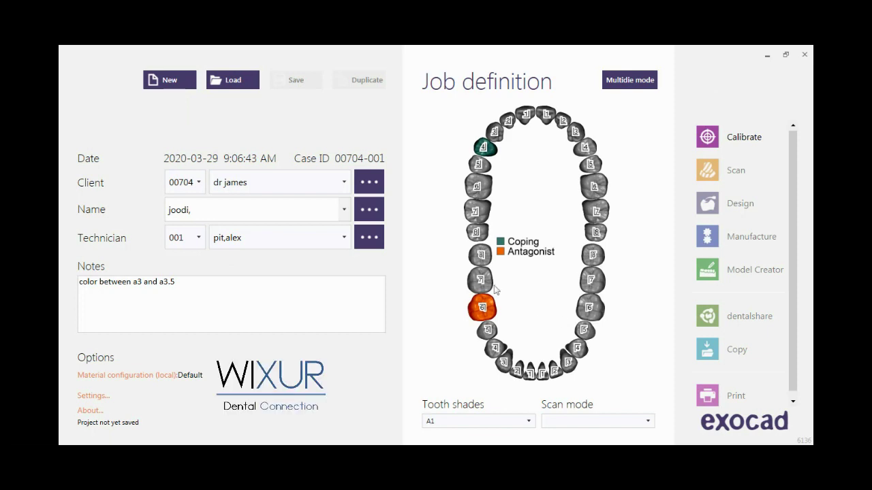
pyautogui.click(505, 365)
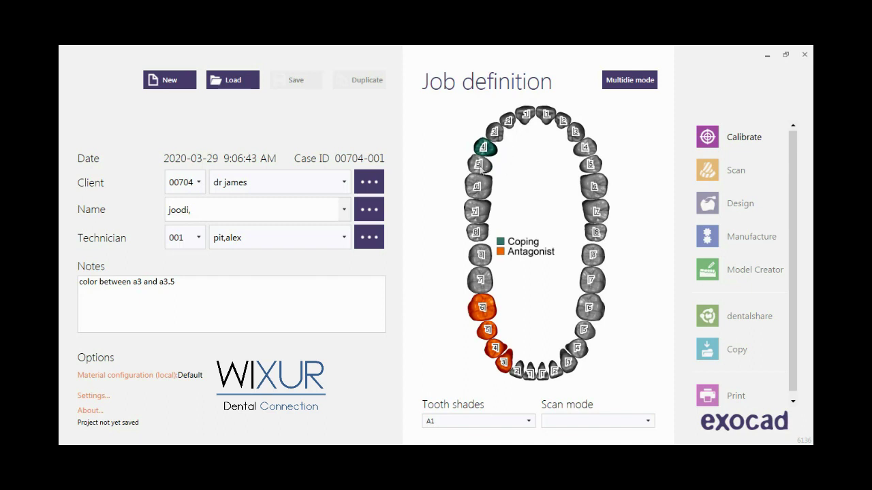
# Mark teeth 5/ and 3/ on both sides of the coping as healthy adjacent teeth.
pyautogui.click(479, 166)
pyautogui.moveTo(396, 164); pyautogui.dragTo(402, 254)
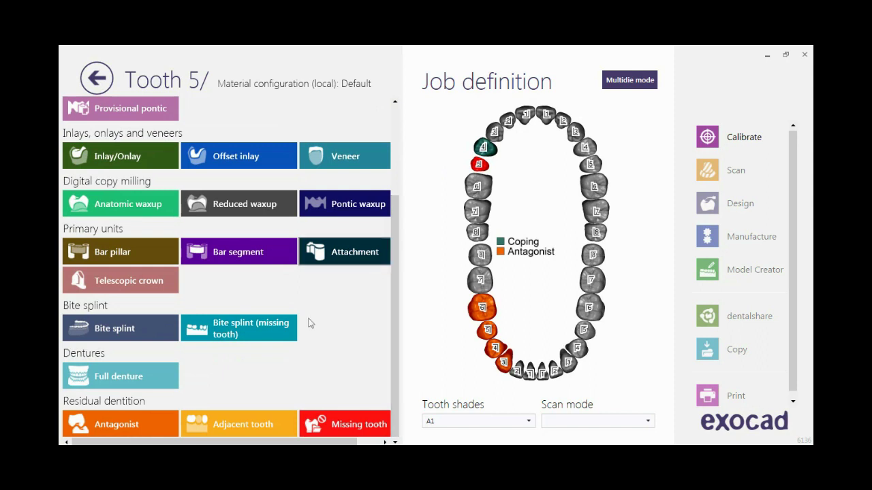
pyautogui.click(271, 416)
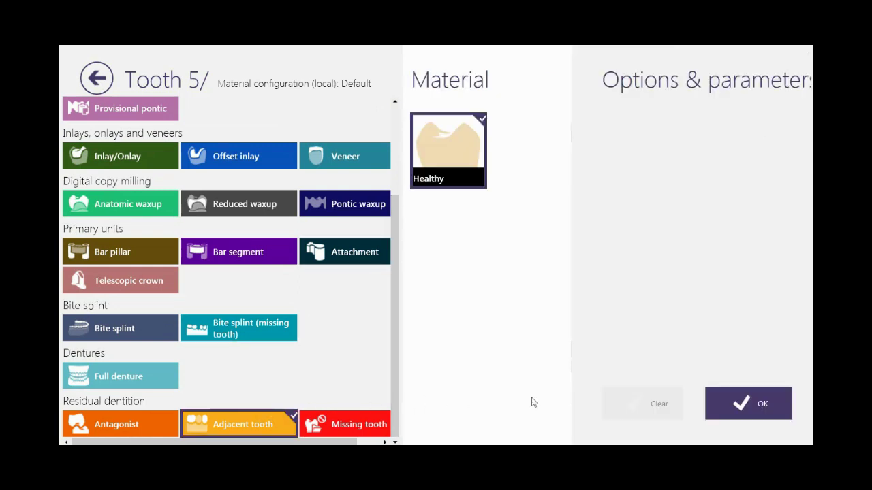
pyautogui.click(742, 403)
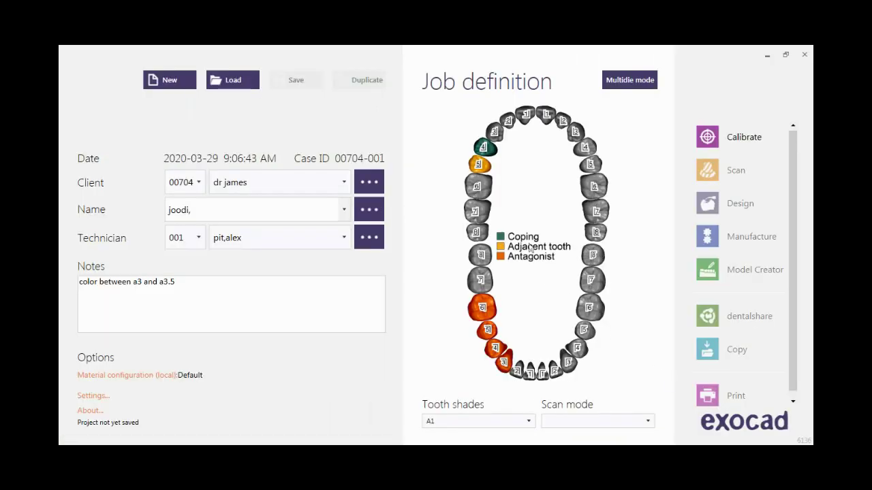
pyautogui.click(496, 132)
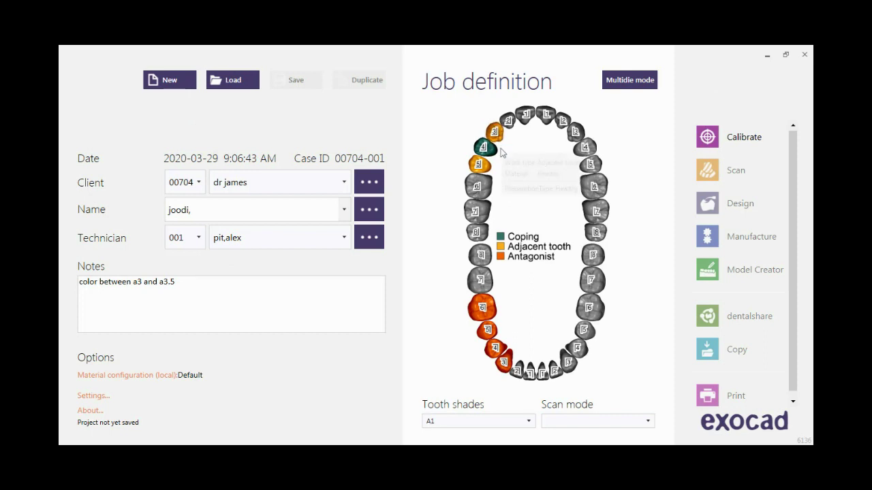
# Set the scan mode to "Two stone models, in occlusion" and open the saved job for design.
pyautogui.click(575, 417)
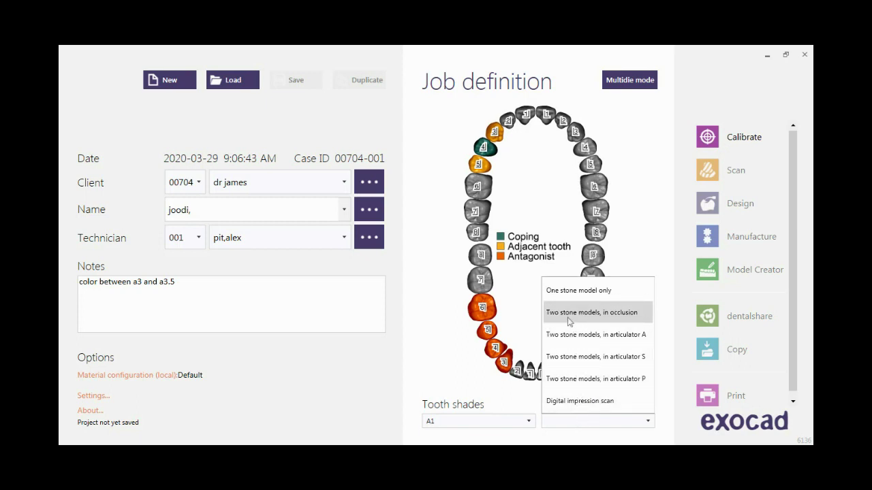
pyautogui.click(569, 313)
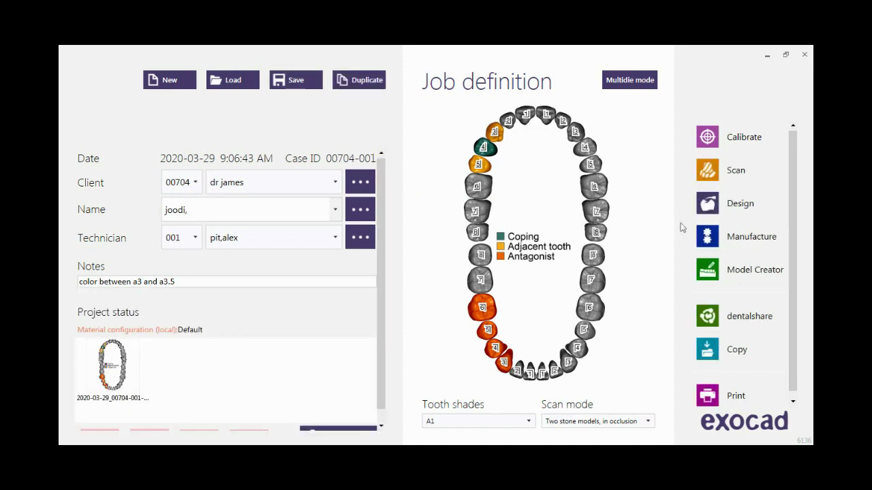
pyautogui.click(721, 208)
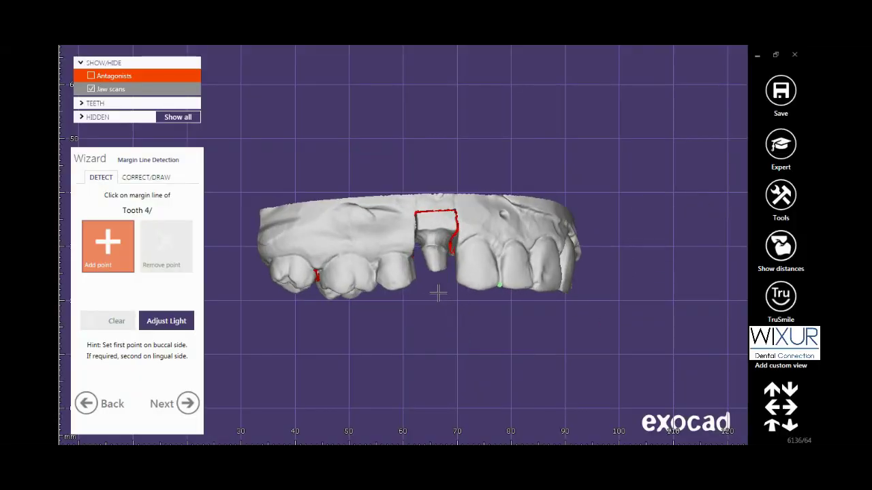
# Detect the margin line of tooth 4/ from a point on its buccal side and accept it.
pyautogui.scroll(2, 438, 293)
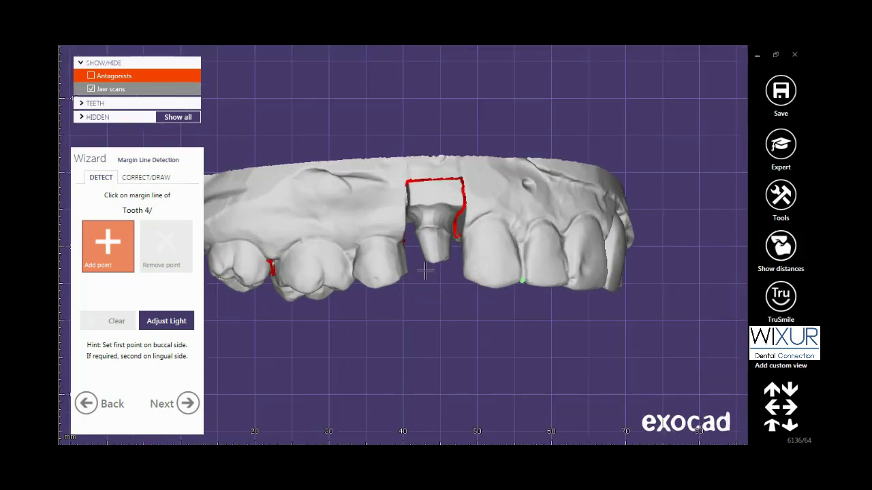
pyautogui.click(426, 229)
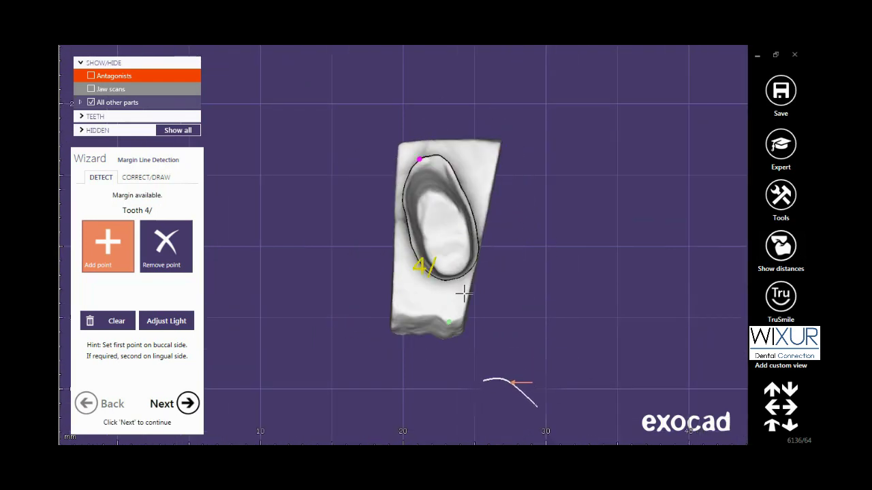
pyautogui.click(188, 403)
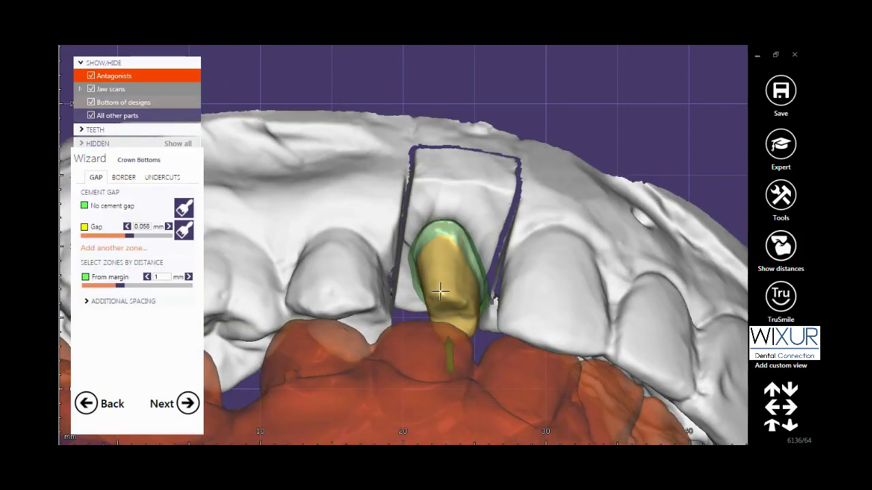
# Review the insertion direction of tooth 4/ on the crown bottom and accept it.
pyautogui.moveTo(440, 291); pyautogui.dragTo(439, 272, button='right')
pyautogui.scroll(-3, 440, 273)
pyautogui.moveTo(512, 311); pyautogui.dragTo(530, 164, button='middle')
pyautogui.moveTo(643, 366); pyautogui.dragTo(538, 334, button='right')
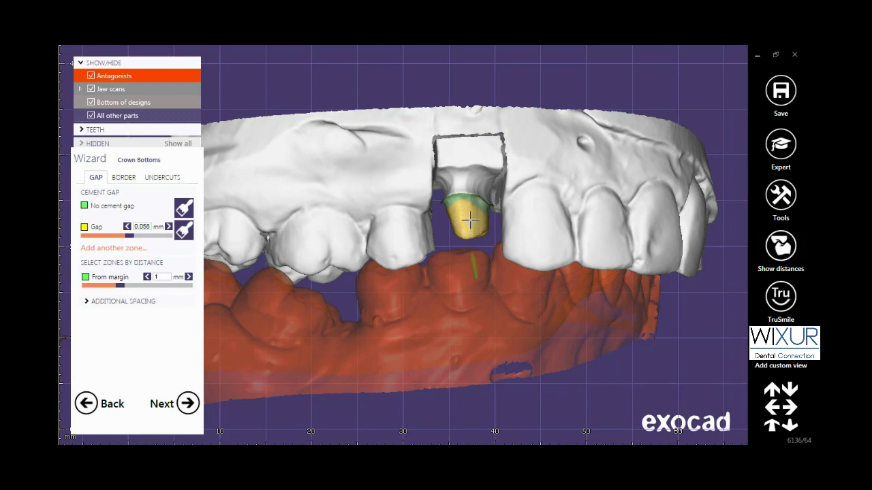
pyautogui.rightClick(470, 219)
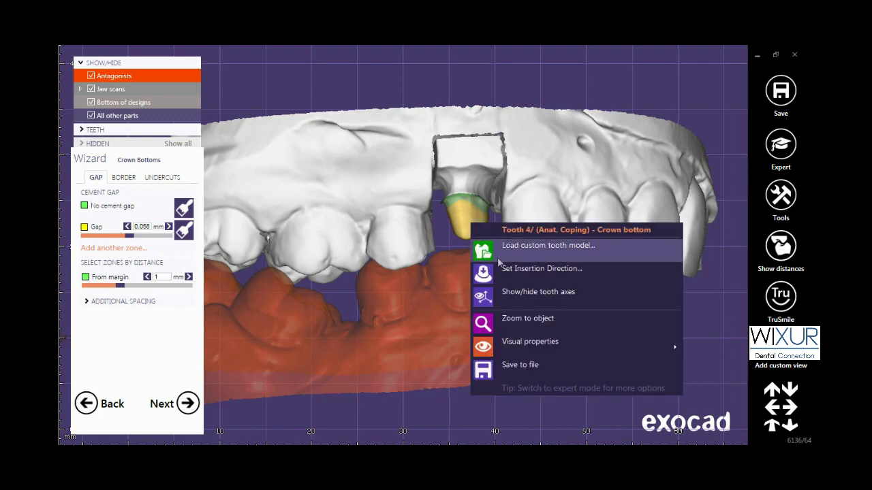
pyautogui.click(508, 270)
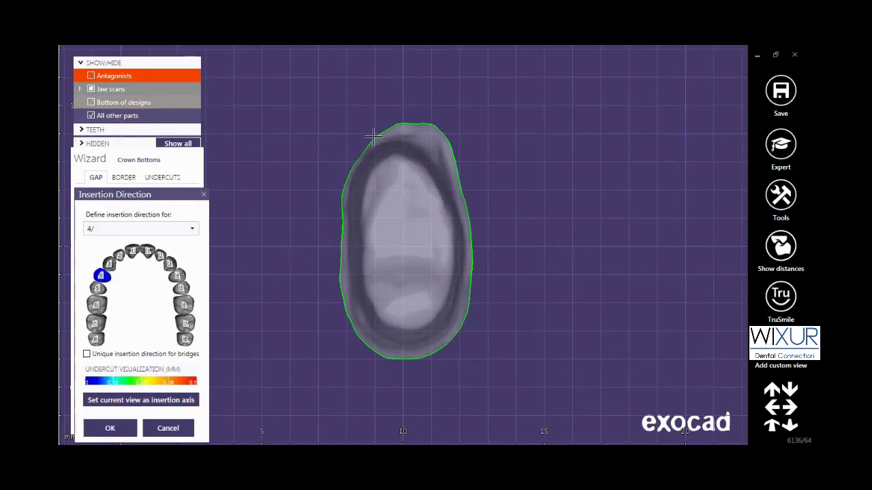
pyautogui.click(122, 435)
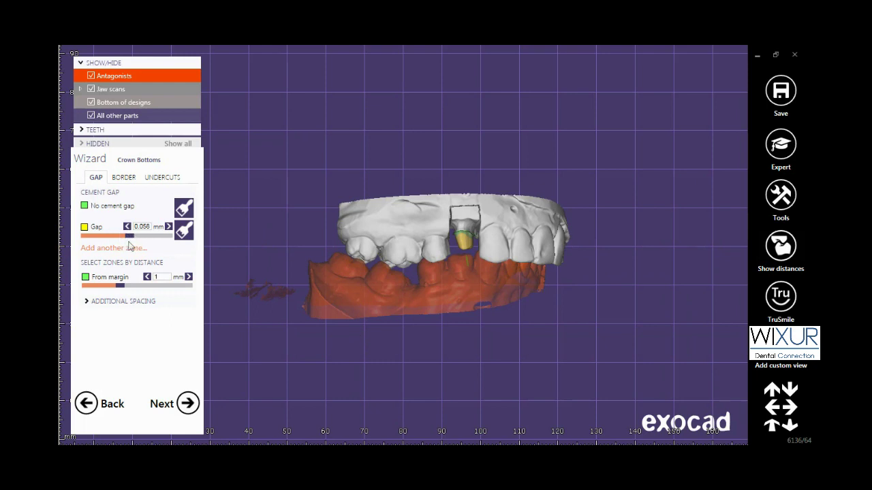
# Accept the crown bottom with its undercut settings and continue the generic model tooth with advanced placement correction.
pyautogui.click(157, 180)
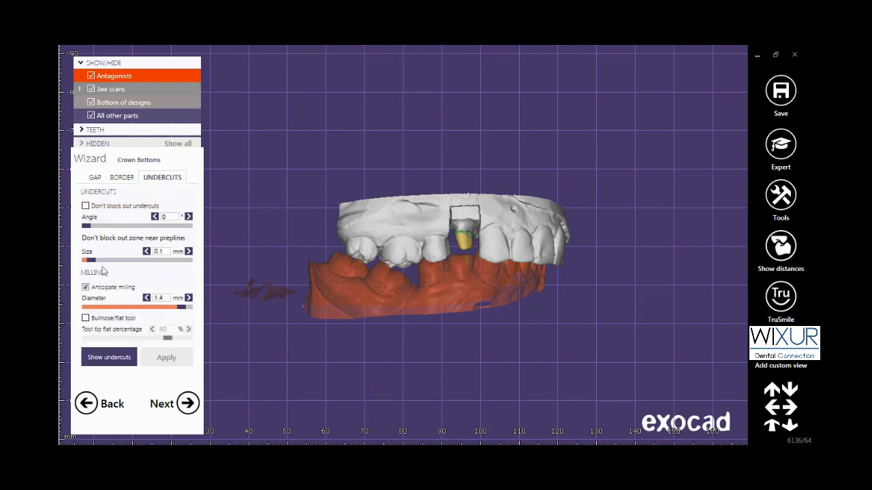
pyautogui.click(190, 410)
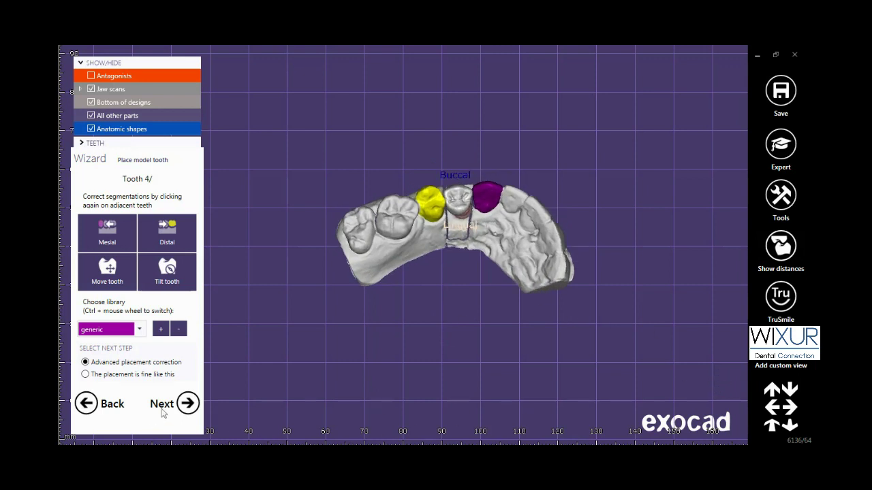
pyautogui.click(188, 404)
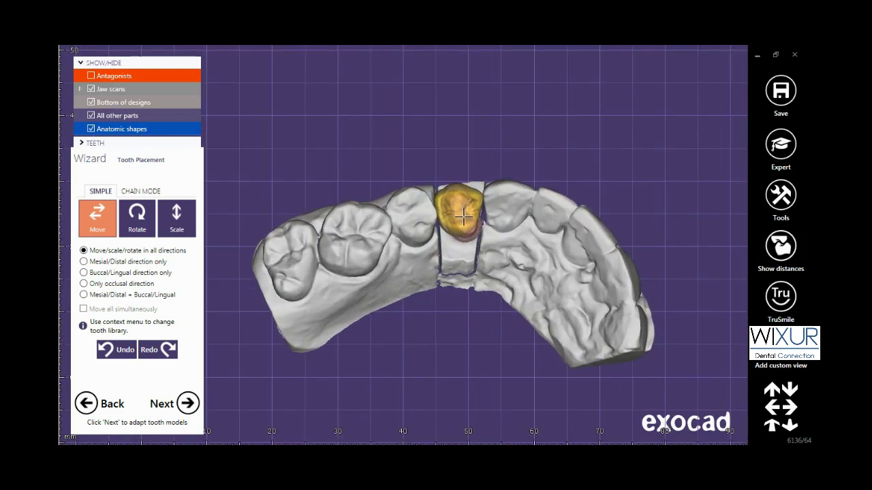
# Make the anatomic shapes fully opaque and move the tooth 4/ model over its preparation.
pyautogui.scroll(2, 461, 199)
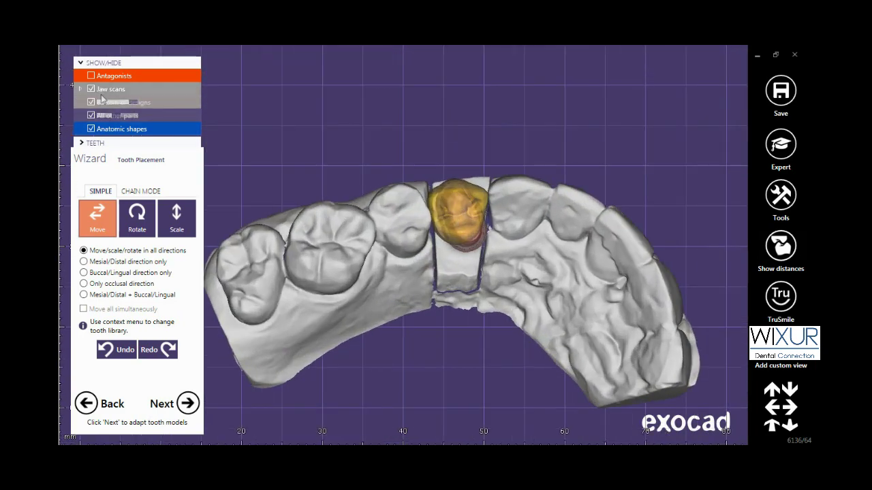
pyautogui.moveTo(128, 129); pyautogui.dragTo(142, 131)
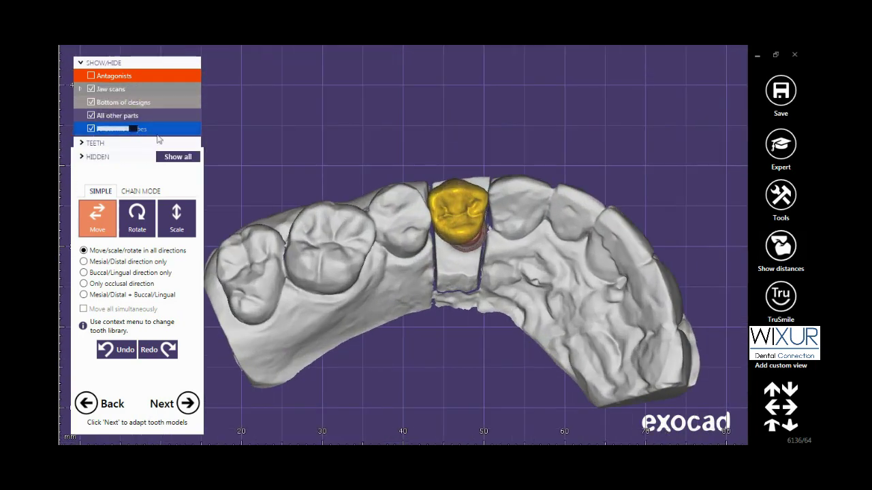
pyautogui.scroll(3, 517, 196)
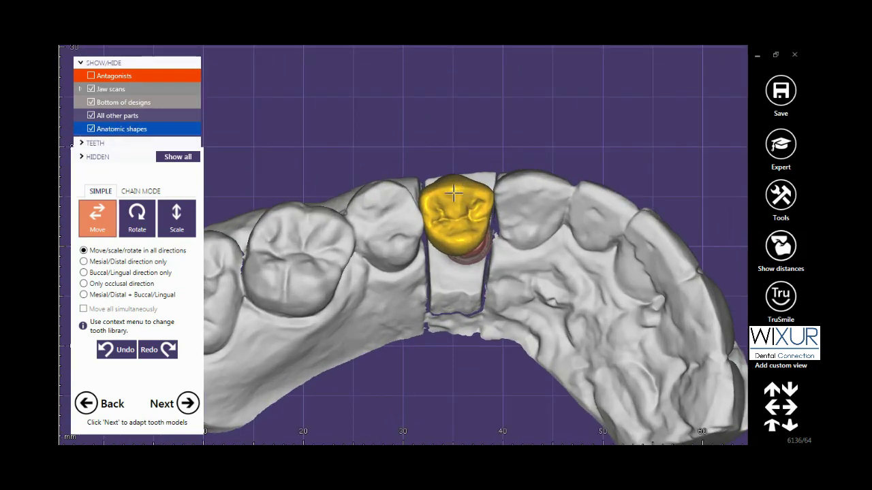
pyautogui.moveTo(453, 191); pyautogui.dragTo(464, 200)
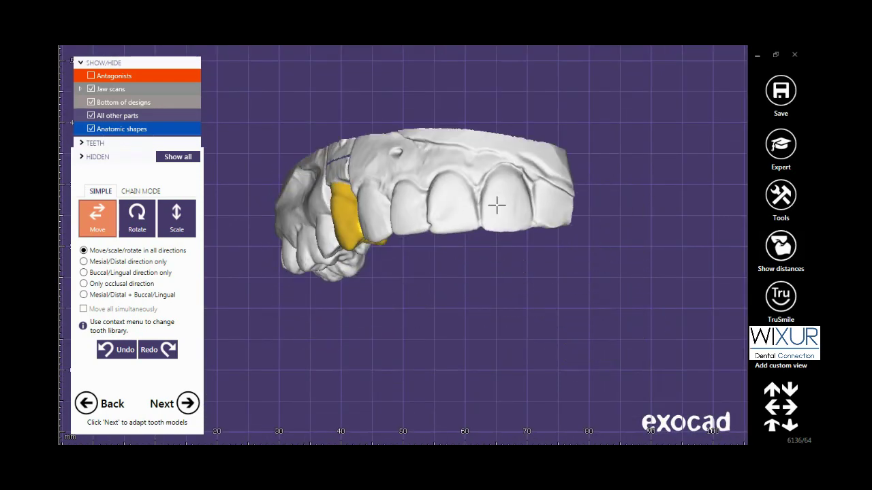
# Fine-tune the tooth 4/ model's fit over the preparation, drawing in its buccal side.
pyautogui.scroll(3, 398, 218)
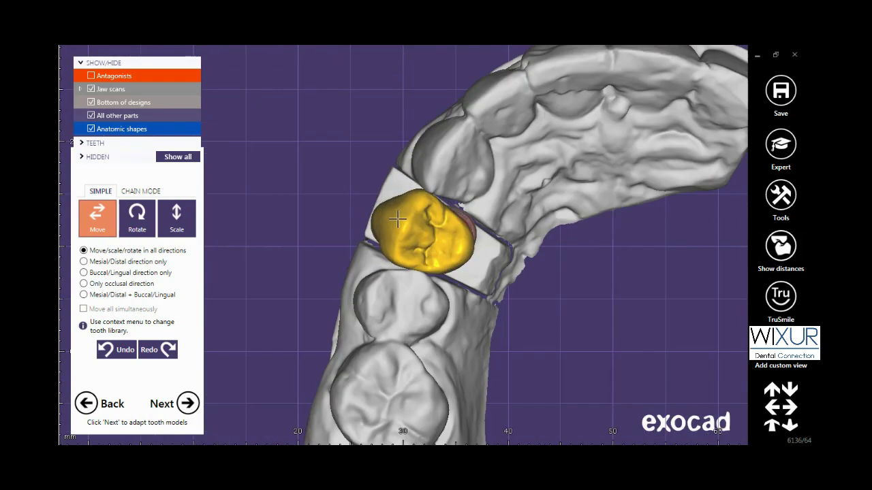
pyautogui.moveTo(414, 227); pyautogui.dragTo(407, 222)
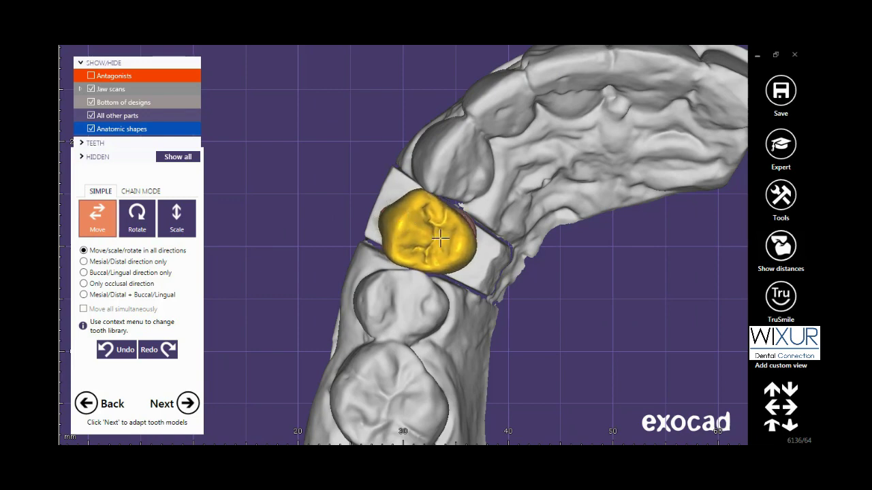
pyautogui.moveTo(465, 250); pyautogui.dragTo(462, 249)
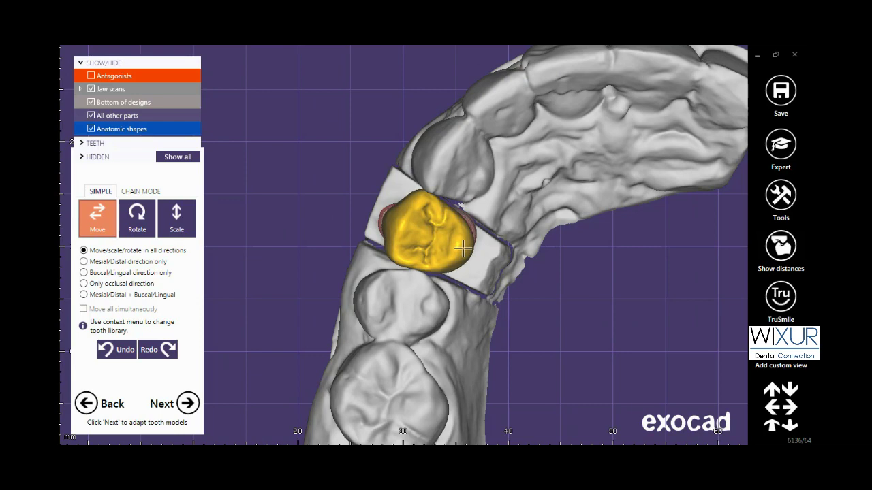
# Turn on the color-coded distance display for the placed tooth 4/ model.
pyautogui.scroll(-3, 506, 309)
pyautogui.moveTo(506, 311); pyautogui.dragTo(467, 209, button='right')
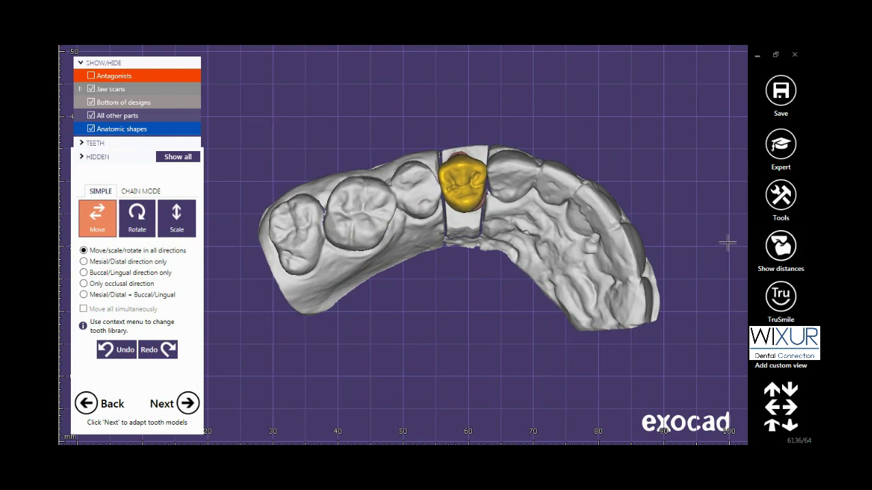
pyautogui.click(780, 247)
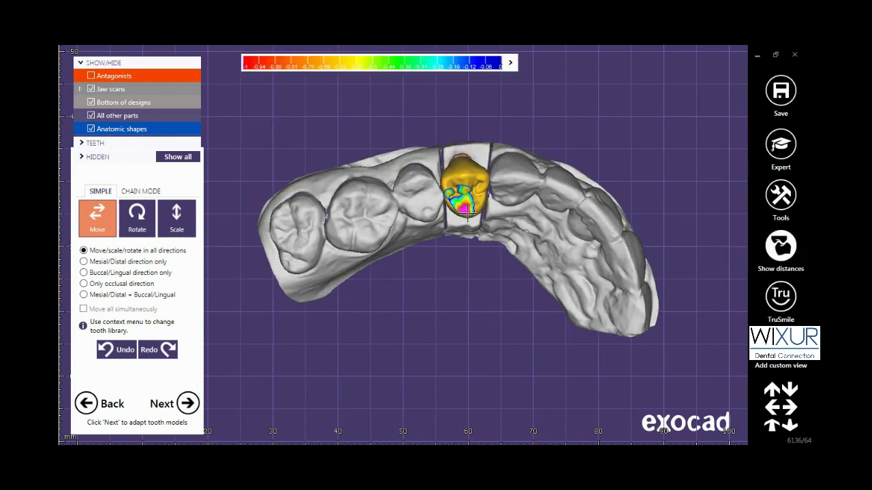
# Shift the tooth 4/ model slightly away from the opposing teeth with the antagonists shown, and hide the antagonists again.
pyautogui.moveTo(467, 279); pyautogui.dragTo(468, 304, button='right')
pyautogui.moveTo(633, 361); pyautogui.dragTo(636, 332, button='middle')
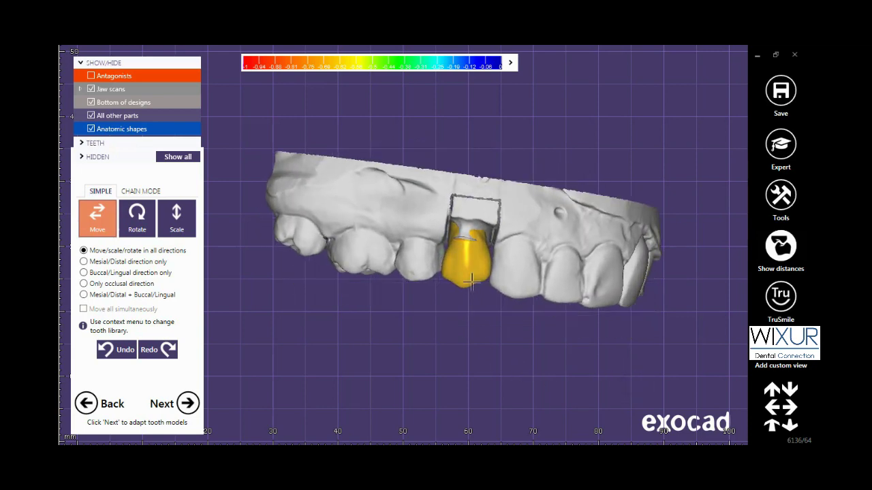
pyautogui.press('a')
pyautogui.moveTo(692, 392); pyautogui.dragTo(712, 361, button='right')
pyautogui.scroll(3, 468, 269)
pyautogui.moveTo(468, 265); pyautogui.dragTo(467, 257)
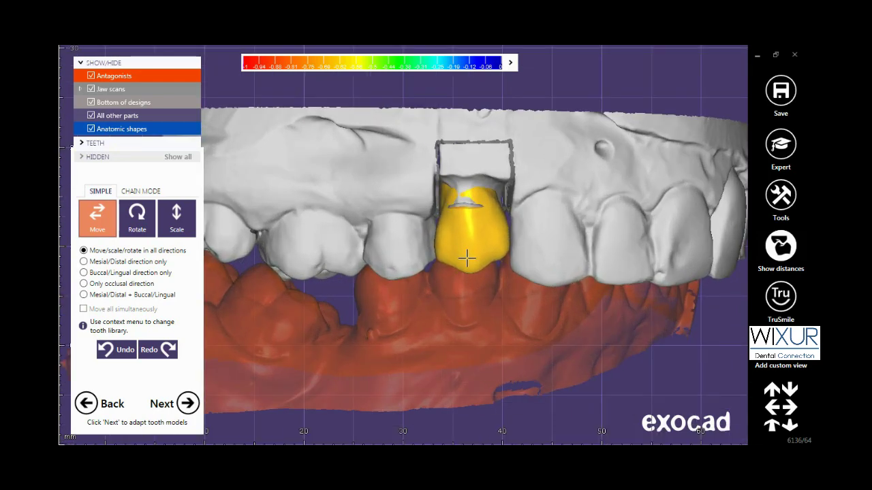
pyautogui.scroll(-3, 467, 259)
pyautogui.moveTo(467, 312); pyautogui.dragTo(457, 314, button='right')
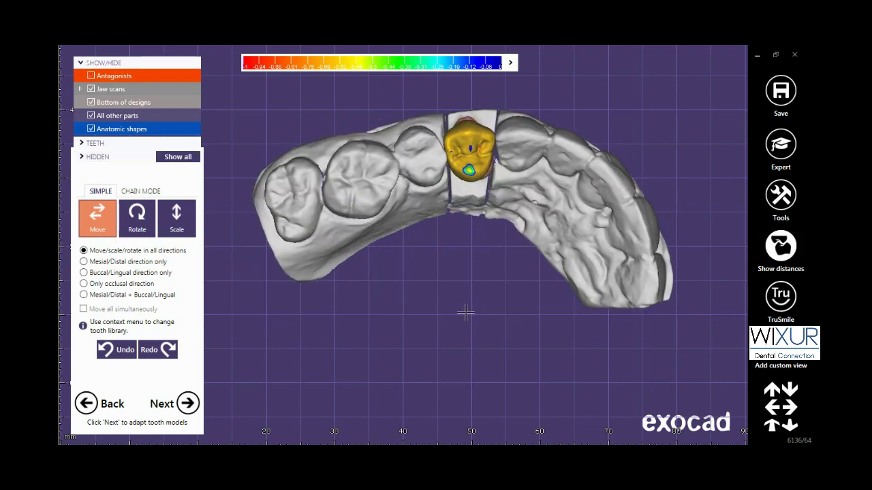
# Continue to free-forming and lower the lingual cusp of tooth 4/ with the Cusps preset to clear its contact area.
pyautogui.click(193, 405)
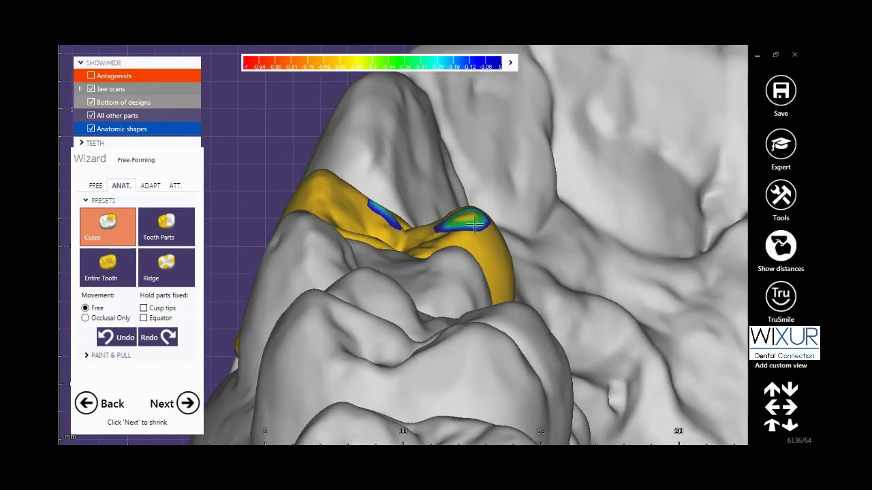
pyautogui.moveTo(477, 214); pyautogui.dragTo(471, 237)
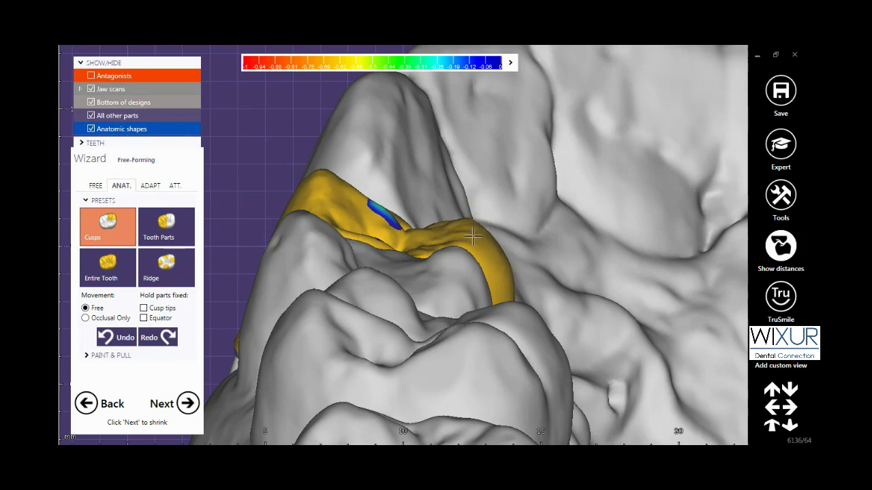
pyautogui.scroll(-3, 473, 227)
pyautogui.moveTo(470, 278); pyautogui.dragTo(291, 209, button='right')
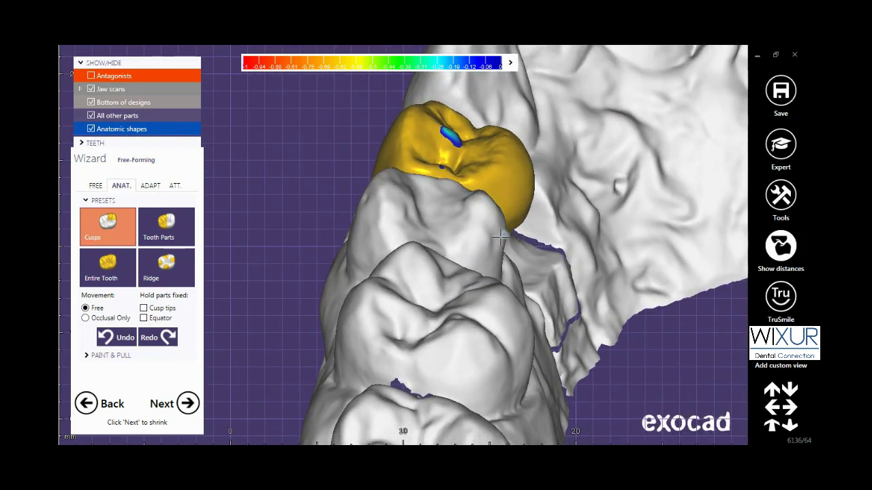
# Reduce the remaining contact spots on the chewing surface of tooth 4/ using the Tooth Parts, Cusps and Ridge presets.
pyautogui.moveTo(290, 208); pyautogui.dragTo(239, 273, button='middle')
pyautogui.click(166, 225)
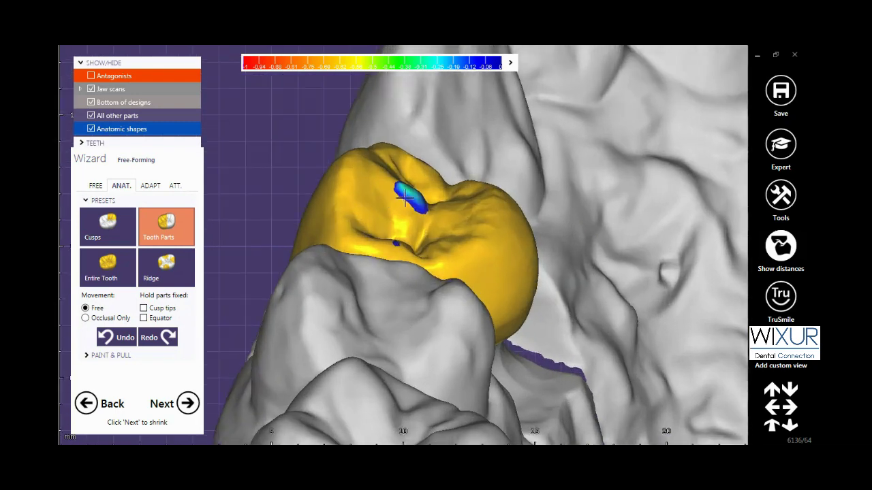
pyautogui.click(88, 222)
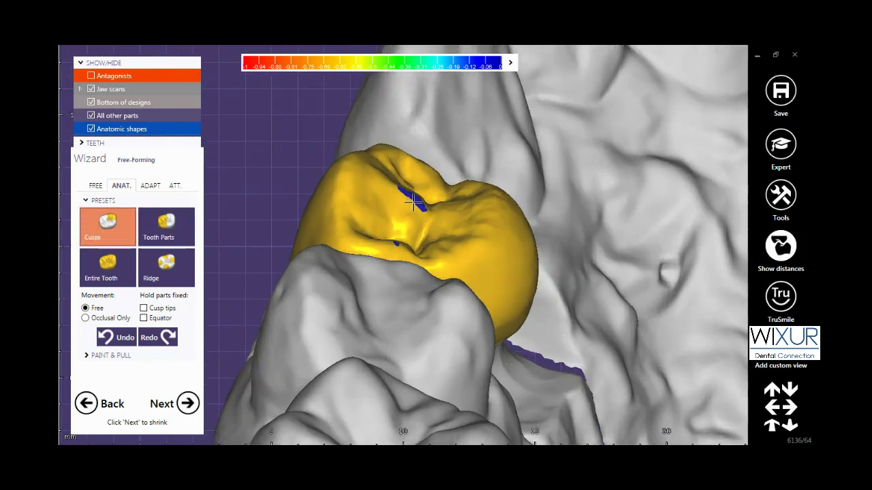
pyautogui.click(167, 266)
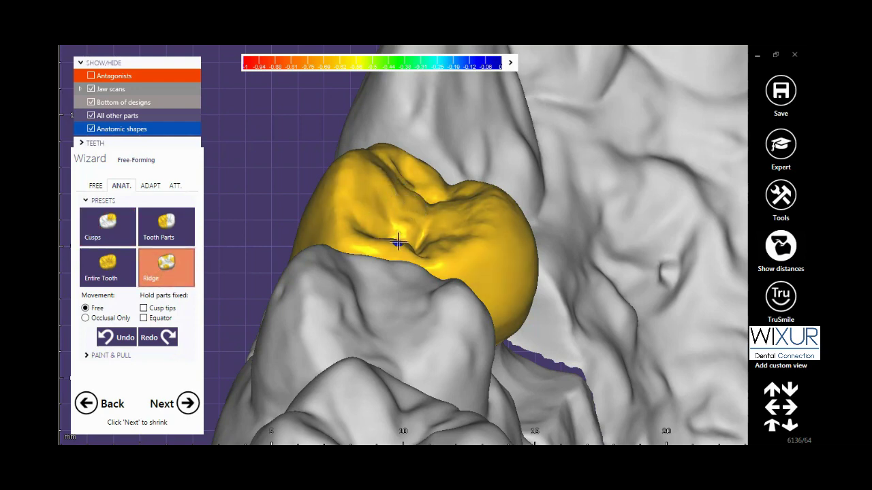
# Raise the buccal cusp and mesial edge of tooth 4/ with the Cusps preset, working from the buccal side.
pyautogui.scroll(-3, 406, 240)
pyautogui.moveTo(413, 288); pyautogui.dragTo(376, 342, button='right')
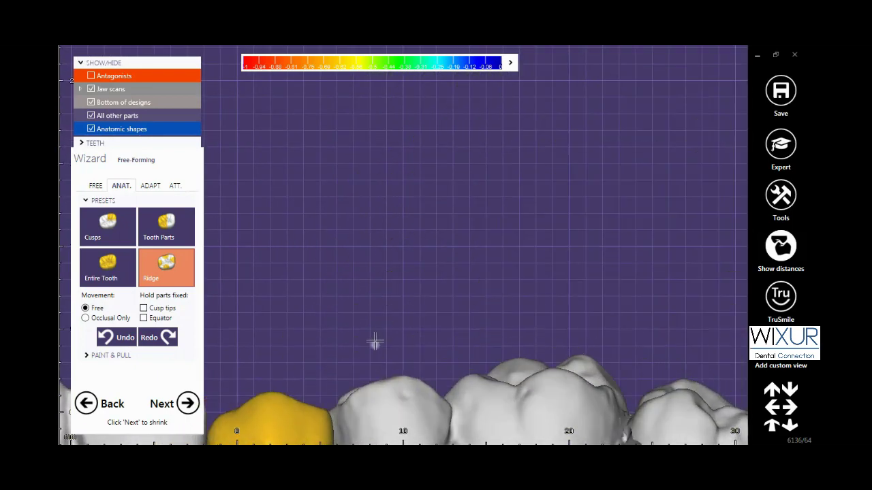
pyautogui.moveTo(375, 343); pyautogui.dragTo(514, 322, button='middle')
pyautogui.moveTo(506, 368); pyautogui.dragTo(533, 294, button='right')
pyautogui.moveTo(533, 294); pyautogui.dragTo(516, 359, button='middle')
pyautogui.moveTo(654, 415); pyautogui.dragTo(672, 423, button='right')
pyautogui.moveTo(446, 371); pyautogui.dragTo(422, 363, button='middle')
pyautogui.scroll(3, 325, 196)
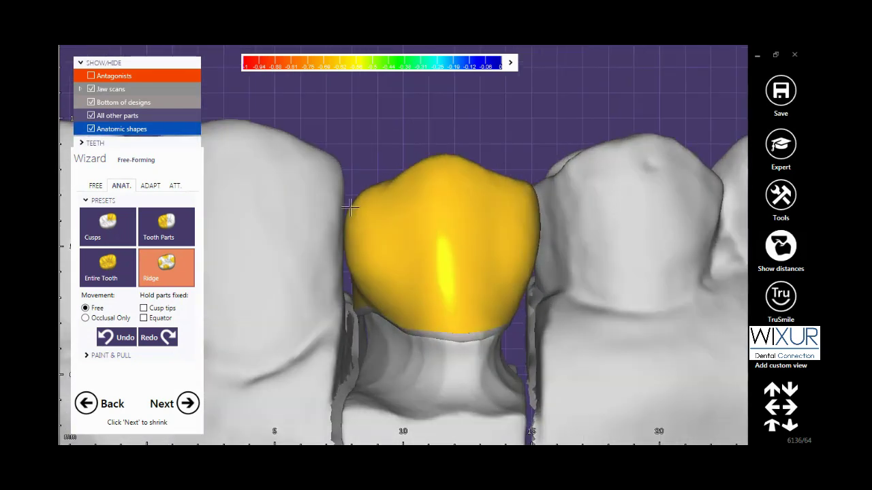
pyautogui.click(107, 225)
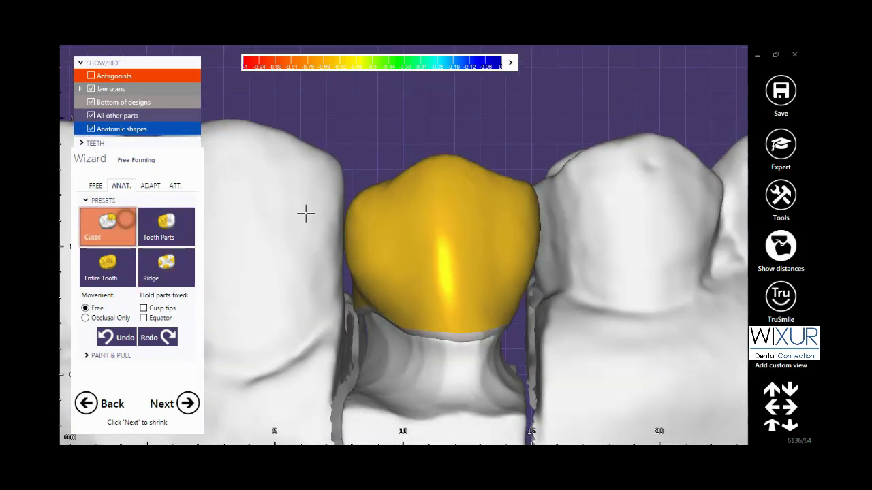
pyautogui.moveTo(353, 201); pyautogui.dragTo(353, 184)
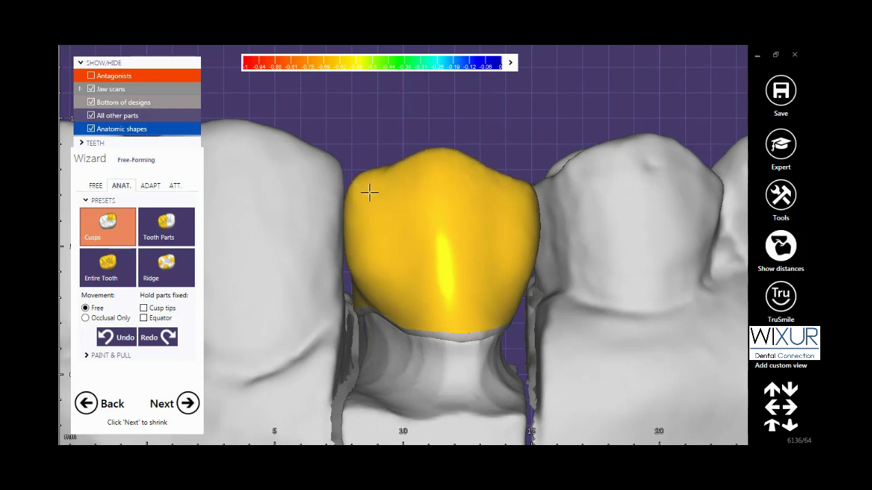
# Try a shape-preserving occlusal adaptation at 0.1 mm, undo it, and cut the occlusal intersections instead.
pyautogui.scroll(-3, 502, 340)
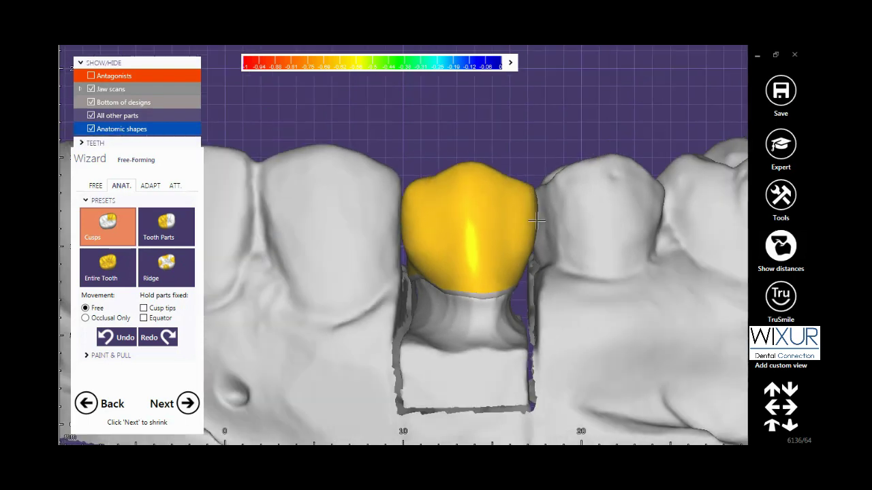
pyautogui.moveTo(501, 344); pyautogui.dragTo(499, 346, button='right')
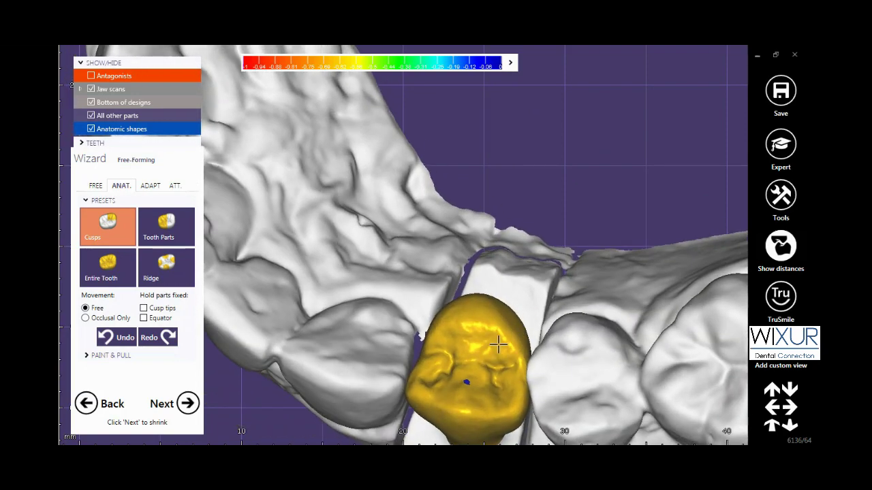
pyautogui.click(149, 185)
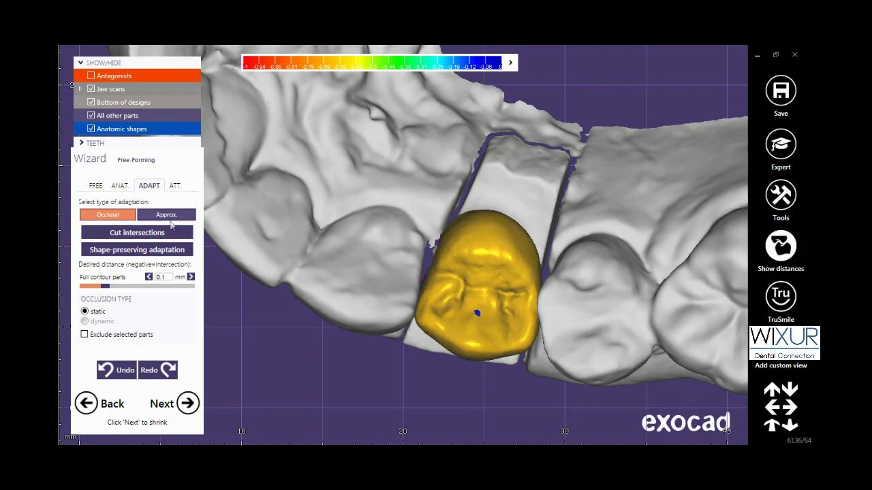
pyautogui.click(164, 251)
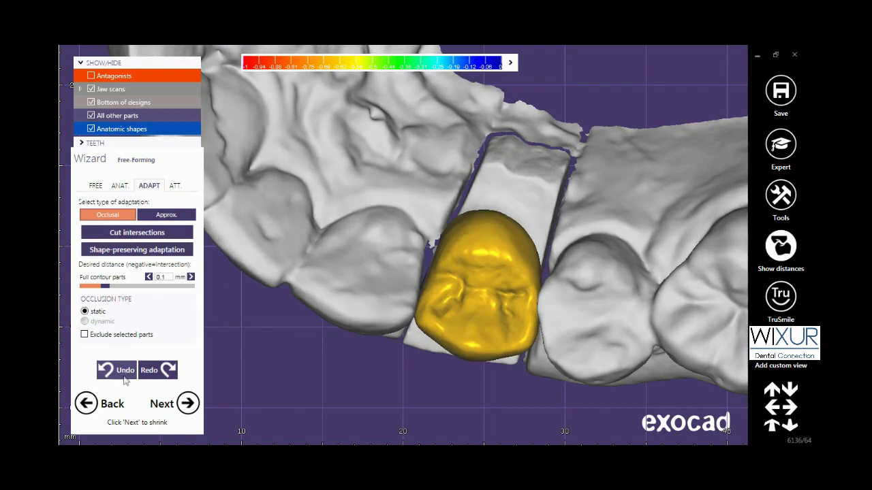
pyautogui.click(128, 382)
pyautogui.click(109, 232)
pyautogui.moveTo(338, 307)
pyautogui.mouseDown(button='right')
pyautogui.moveTo(408, 306)
pyautogui.moveTo(406, 318)
pyautogui.mouseUp(button='right')
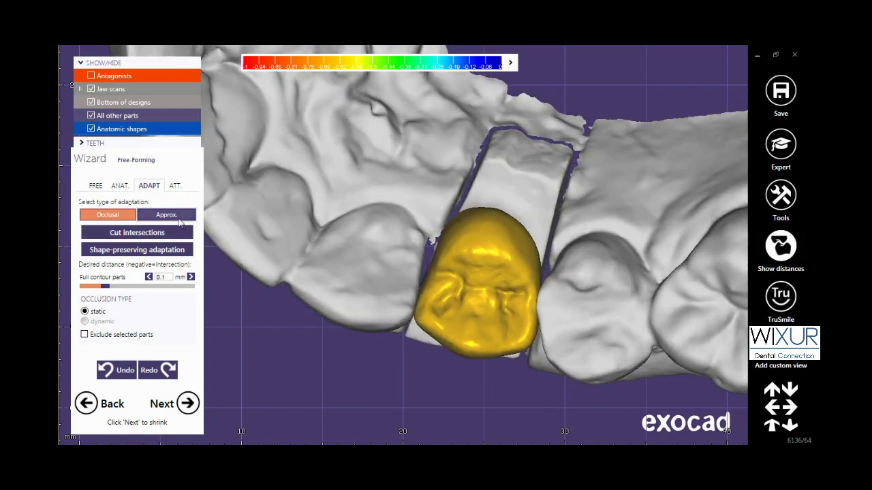
# Apply a shape-preserving approximal adaptation to the adjacent teeth at a distance of 0 mm.
pyautogui.click(179, 217)
pyautogui.moveTo(667, 397); pyautogui.dragTo(546, 335, button='right')
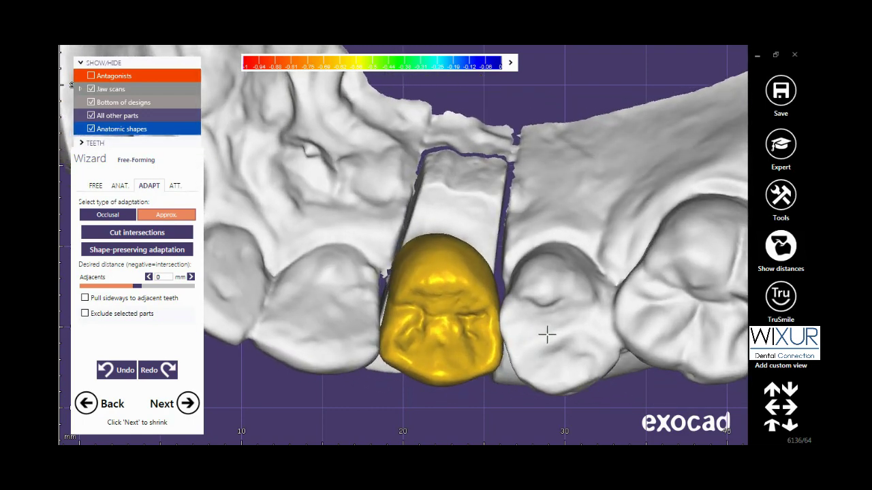
pyautogui.click(174, 250)
pyautogui.moveTo(395, 330); pyautogui.dragTo(420, 331, button='right')
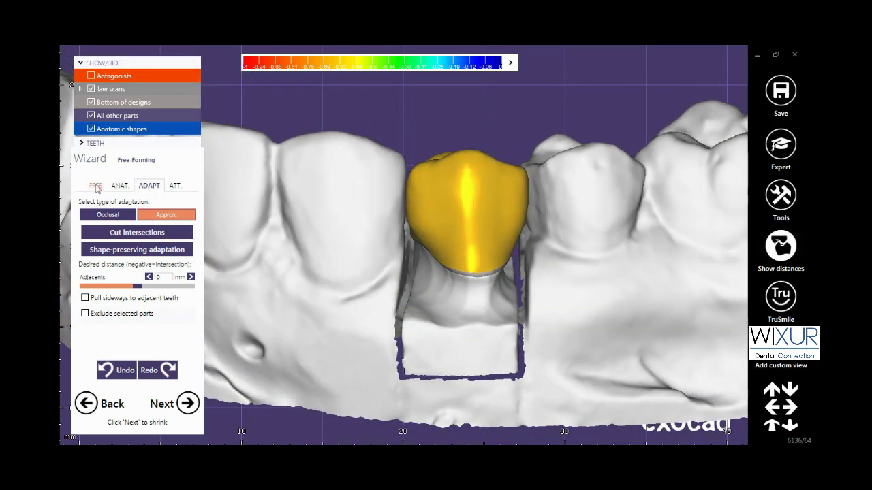
# Smooth the proximal and lingual surfaces of tooth 4/ with the Smooth/Flatten brush, undoing and redoing one smoothing pass.
pyautogui.click(96, 186)
pyautogui.click(159, 216)
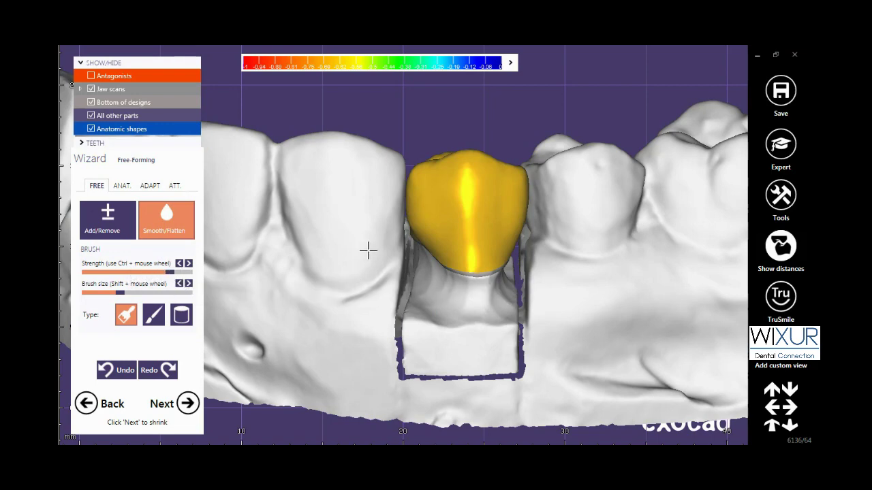
pyautogui.scroll(3, 368, 250)
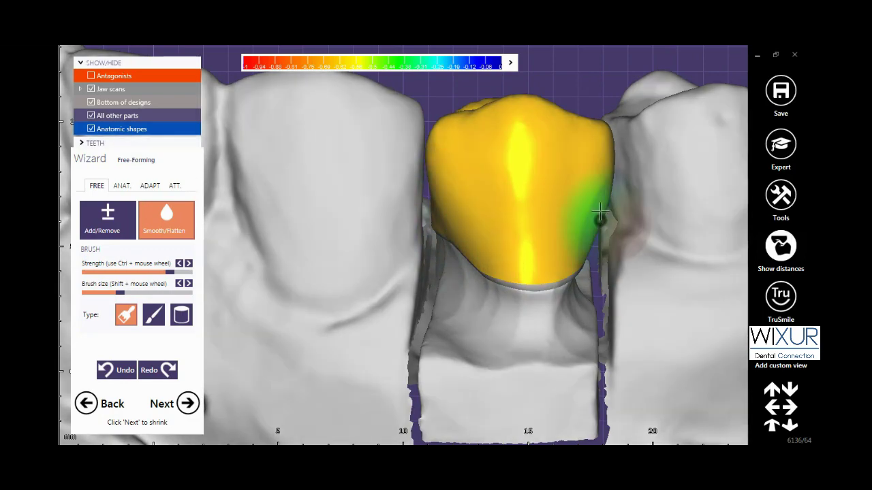
pyautogui.scroll(-3, 605, 187)
pyautogui.moveTo(589, 272); pyautogui.dragTo(435, 160, button='right')
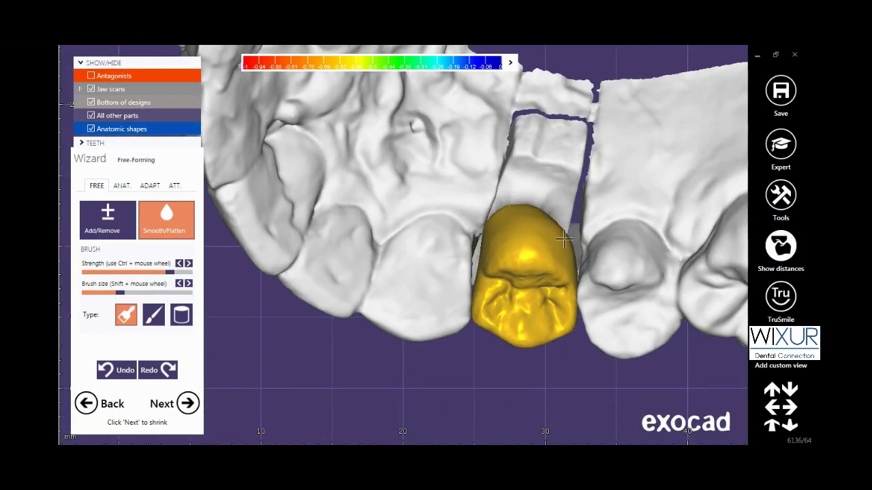
pyautogui.scroll(3, 562, 233)
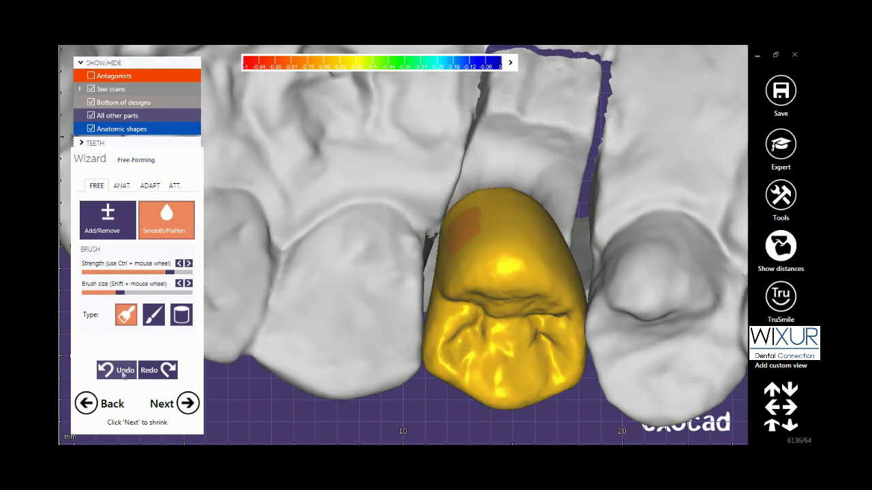
pyautogui.click(123, 372)
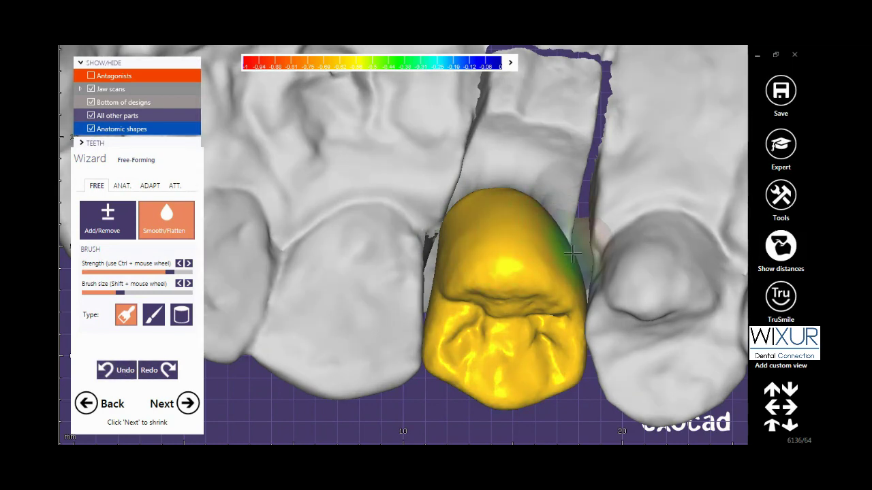
pyautogui.click(464, 226)
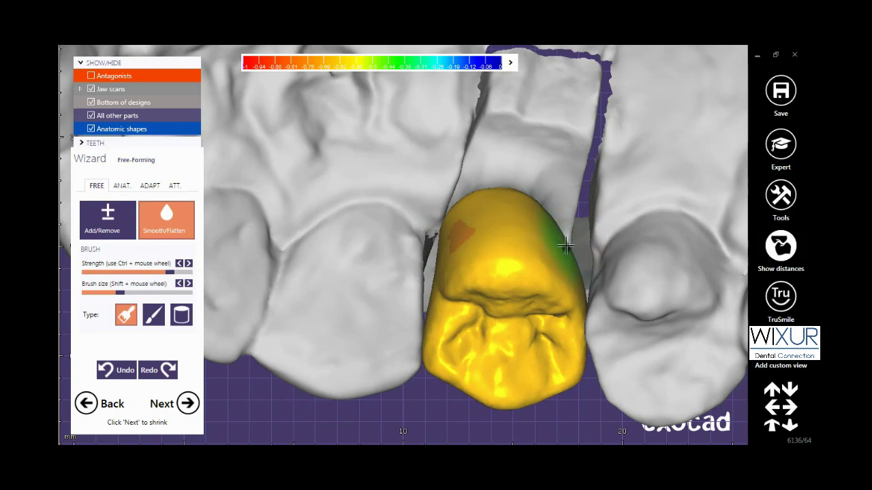
# Check the shaped tooth 4/ from all sides and against the antagonists, and continue to the shrinking stage.
pyautogui.scroll(-2, 565, 249)
pyautogui.scroll(-1, 565, 264)
pyautogui.moveTo(565, 265); pyautogui.dragTo(565, 292, button='right')
pyautogui.scroll(-3, 565, 292)
pyautogui.hotkey('ctrl', 'a')
pyautogui.moveTo(572, 331); pyautogui.dragTo(454, 309, button='right')
pyautogui.press('a')
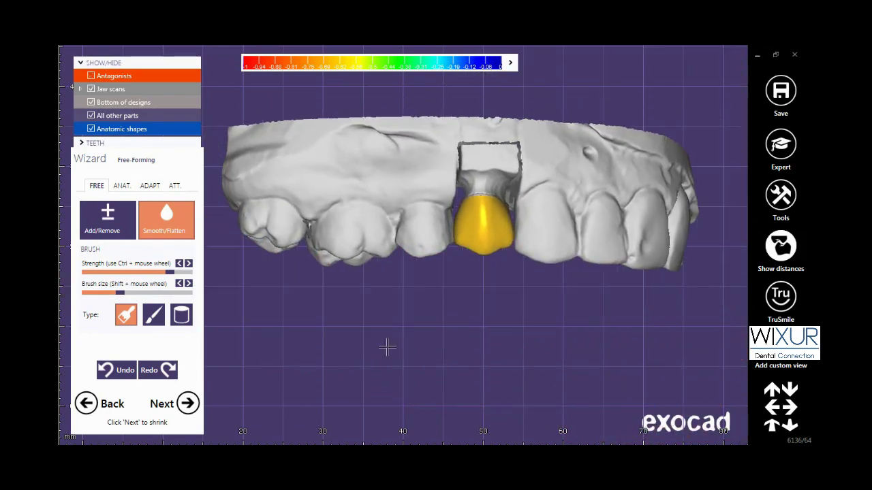
pyautogui.click(185, 403)
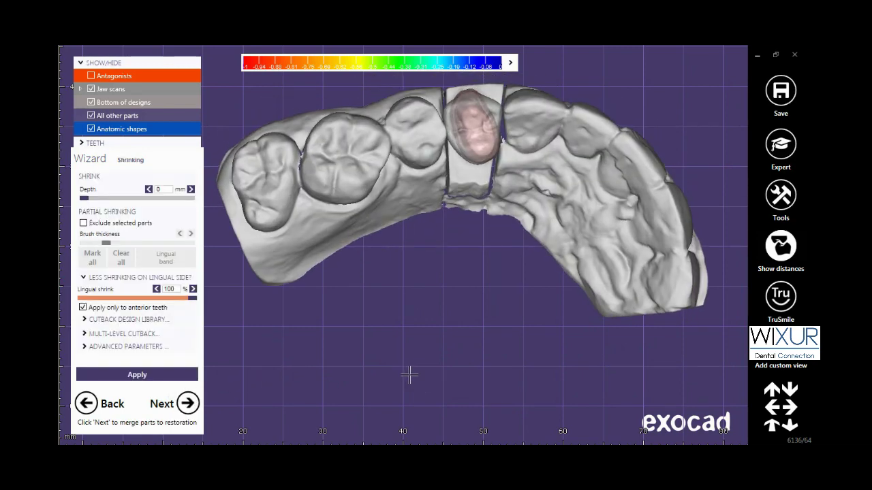
# Make the anatomic shapes opaque and choose the facial-ridges design from the cutback design library.
pyautogui.click(125, 133)
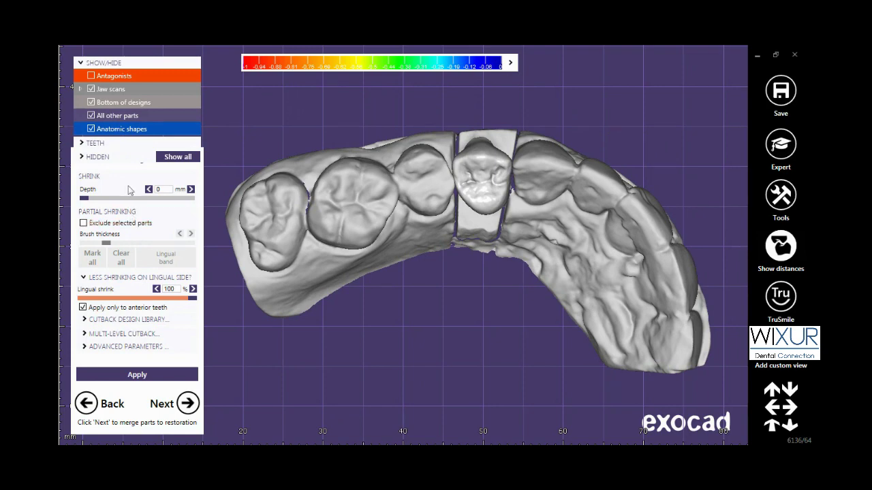
pyautogui.click(140, 278)
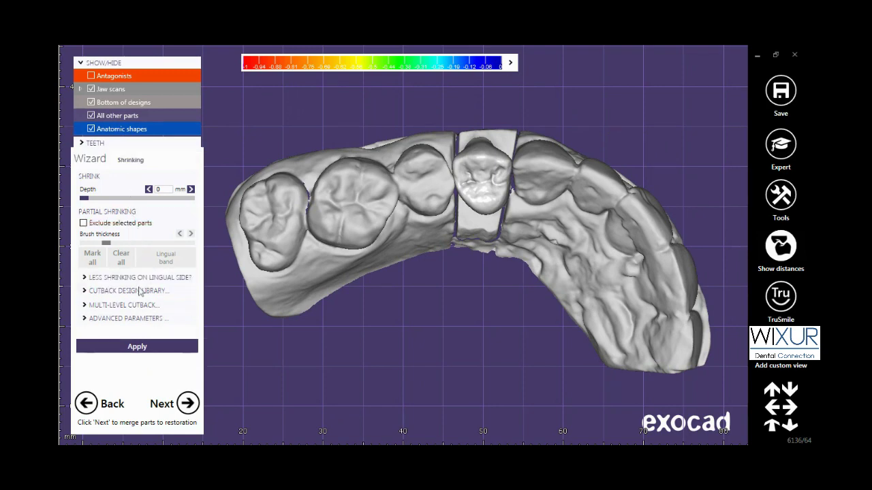
pyautogui.click(141, 292)
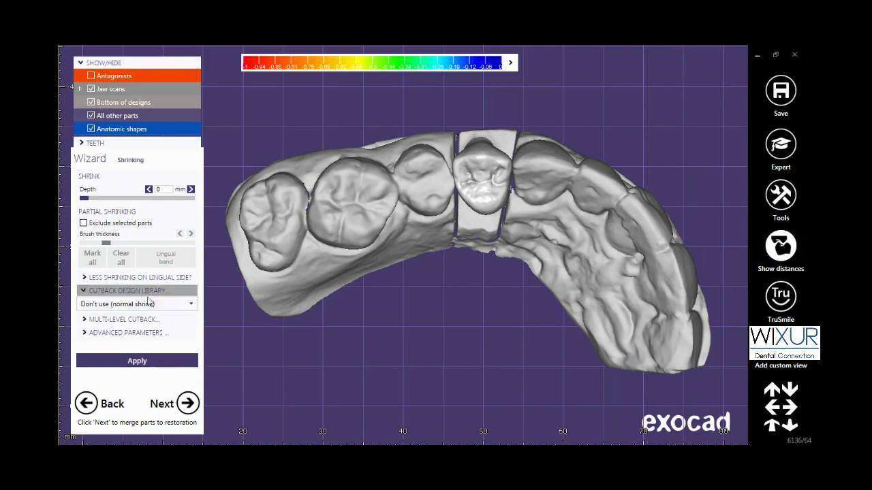
pyautogui.click(156, 305)
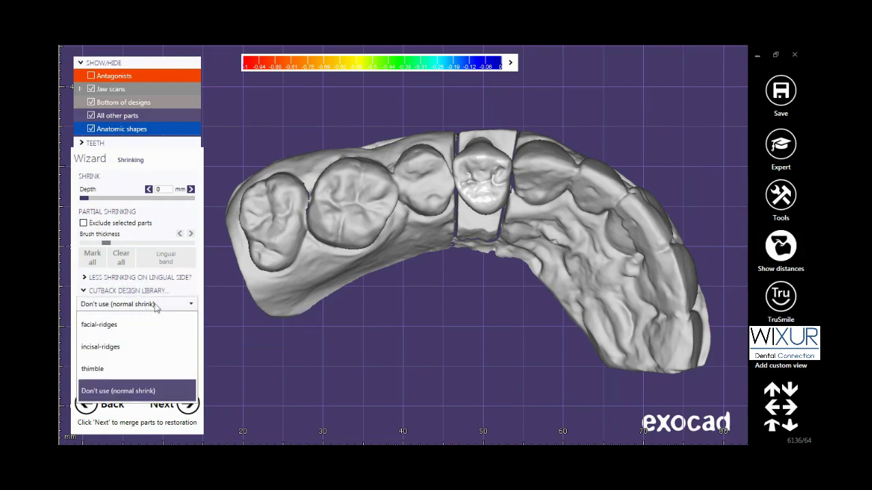
pyautogui.click(154, 324)
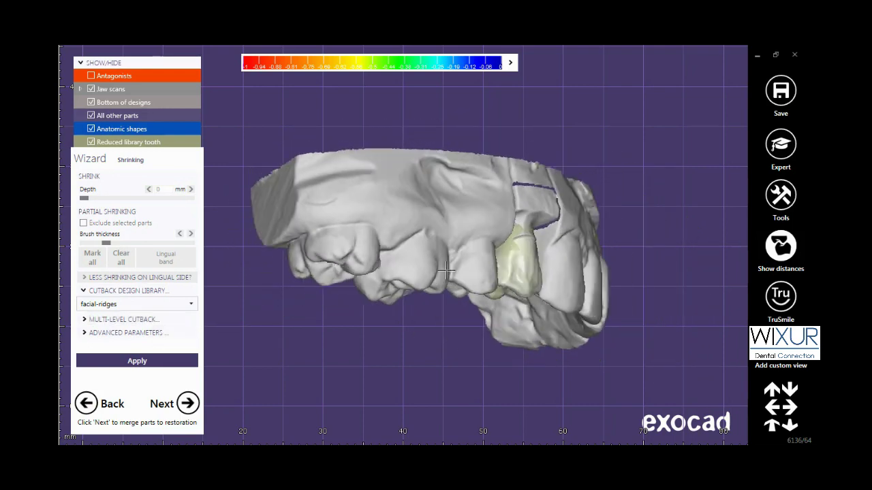
# Switch the cutback design of tooth 4/ to incisal-ridges.
pyautogui.click(155, 304)
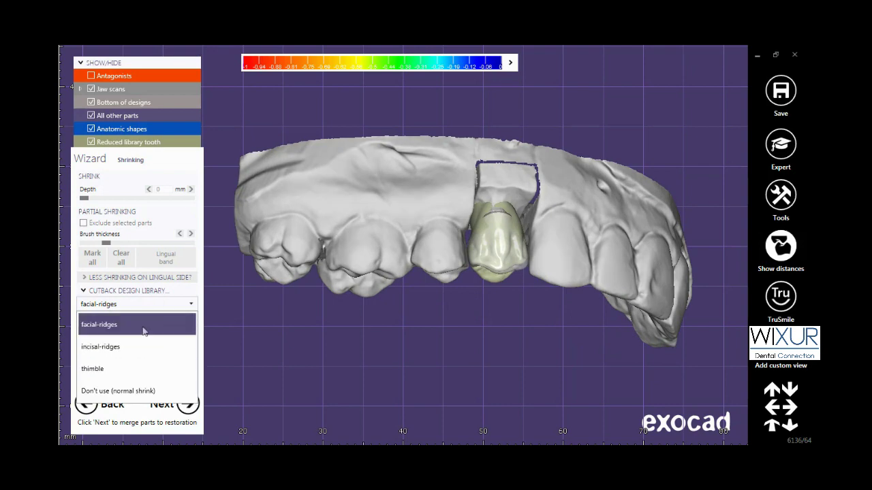
pyautogui.click(140, 345)
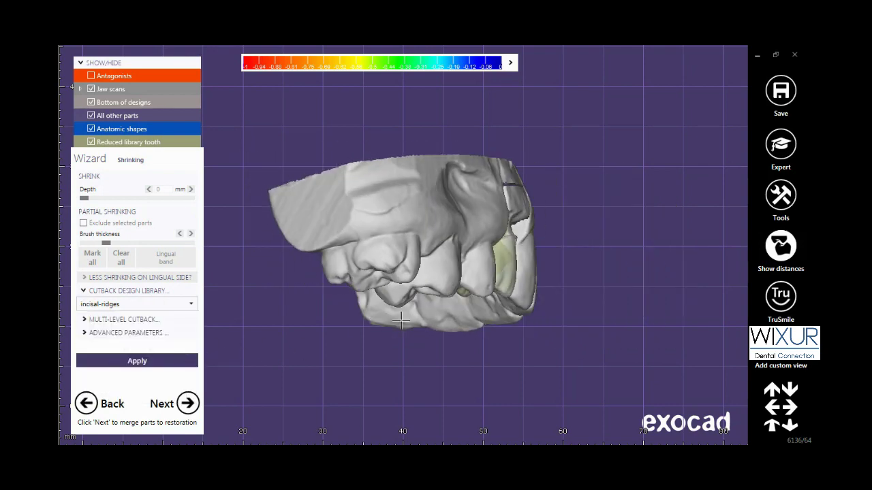
# Switch the cutback design of tooth 4/ to thimble and apply it.
pyautogui.click(181, 307)
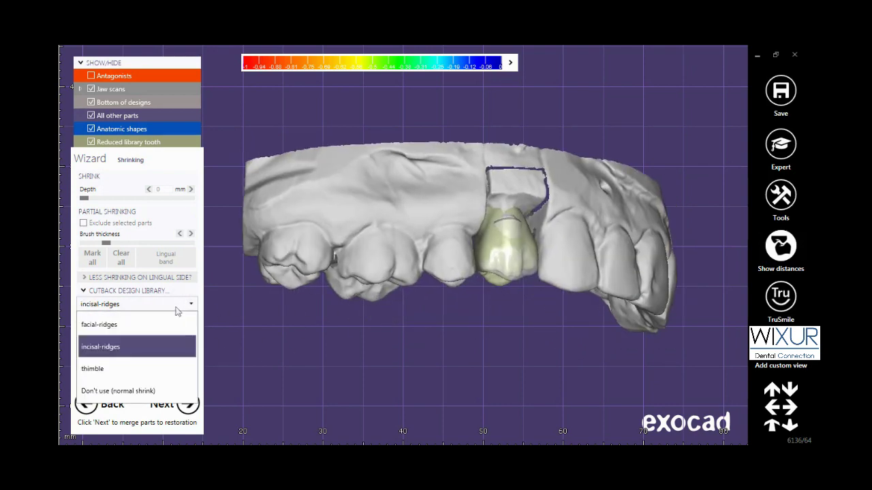
pyautogui.click(163, 366)
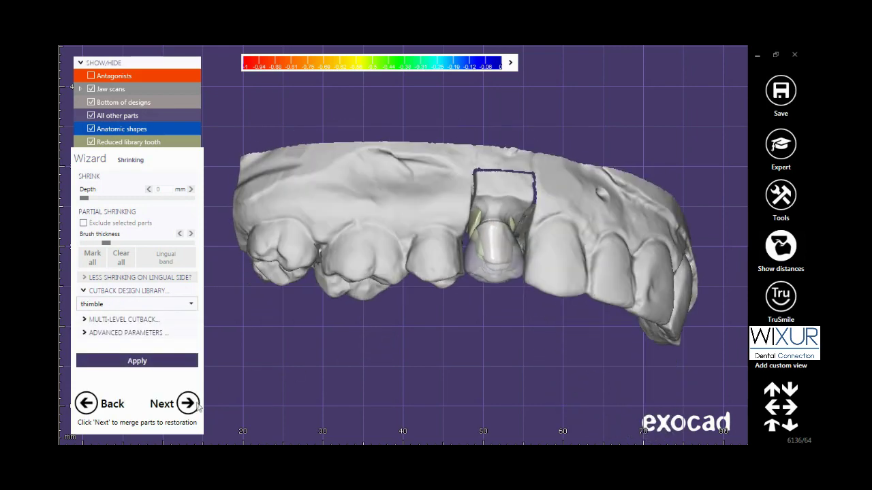
pyautogui.click(184, 366)
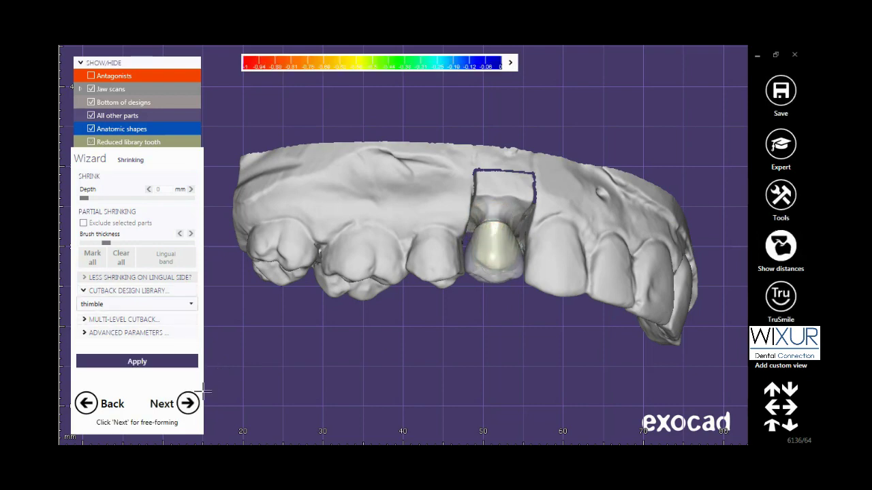
# Inspect the thimble-reduced tooth 4/ in the free-forming stage and return to the shrinking stage.
pyautogui.click(184, 408)
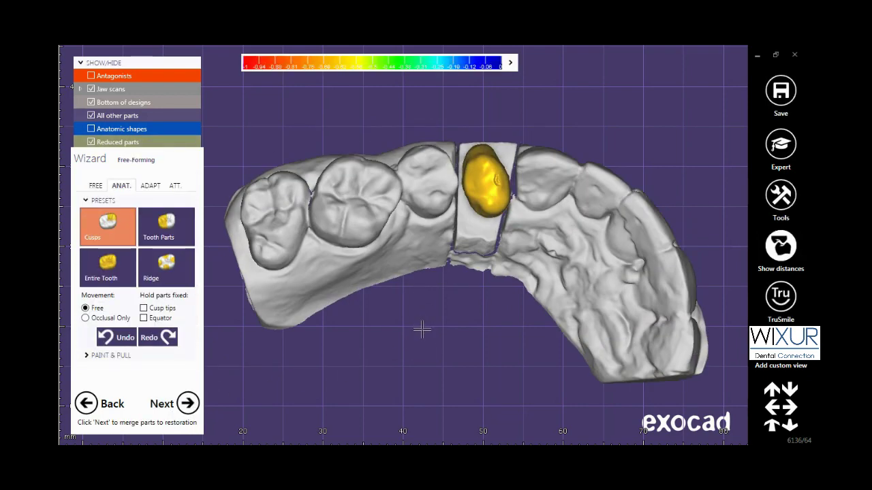
pyautogui.moveTo(465, 223)
pyautogui.mouseDown(button='right')
pyautogui.moveTo(463, 265)
pyautogui.moveTo(454, 271)
pyautogui.mouseUp(button='right')
pyautogui.click(86, 403)
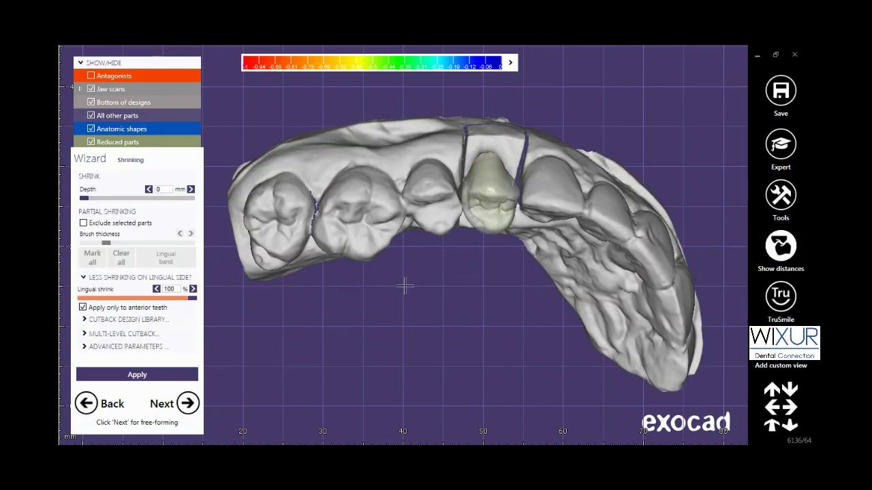
# Set the cutback design library to Don't use (normal shrink).
pyautogui.click(143, 319)
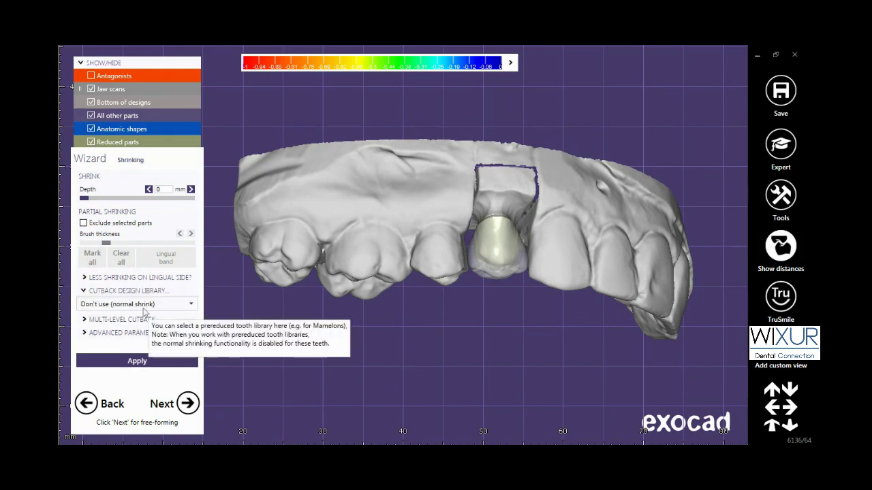
pyautogui.click(143, 306)
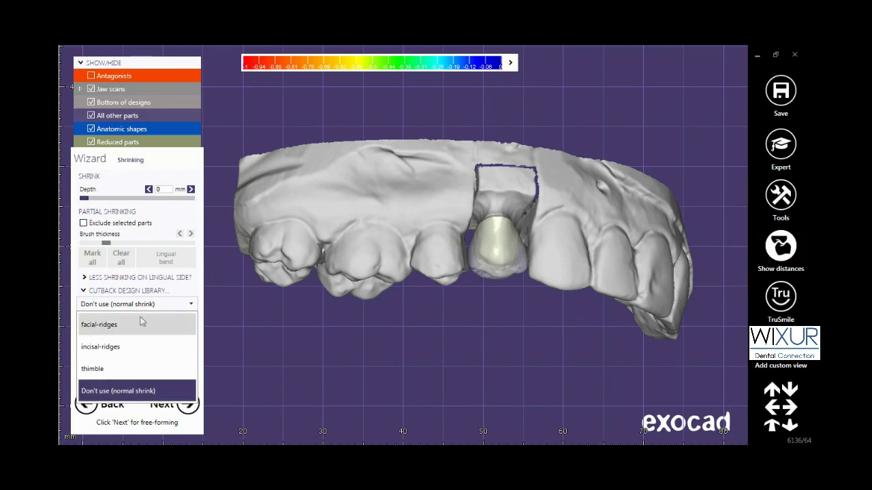
pyautogui.click(143, 391)
# Enable the exclusion of selected parts from shrinking, and isolate tooth 4/ with opaque anatomic shapes and hidden jaw scans.
pyautogui.moveTo(369, 342); pyautogui.dragTo(373, 323, button='right')
pyautogui.moveTo(454, 282); pyautogui.dragTo(695, 399, button='right')
pyautogui.moveTo(524, 362); pyautogui.dragTo(455, 301, button='middle')
pyautogui.scroll(2, 428, 161)
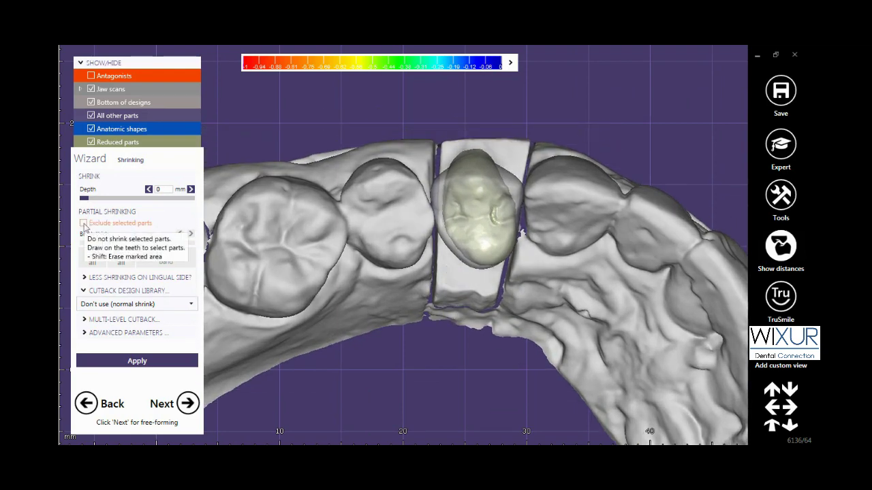
pyautogui.click(84, 223)
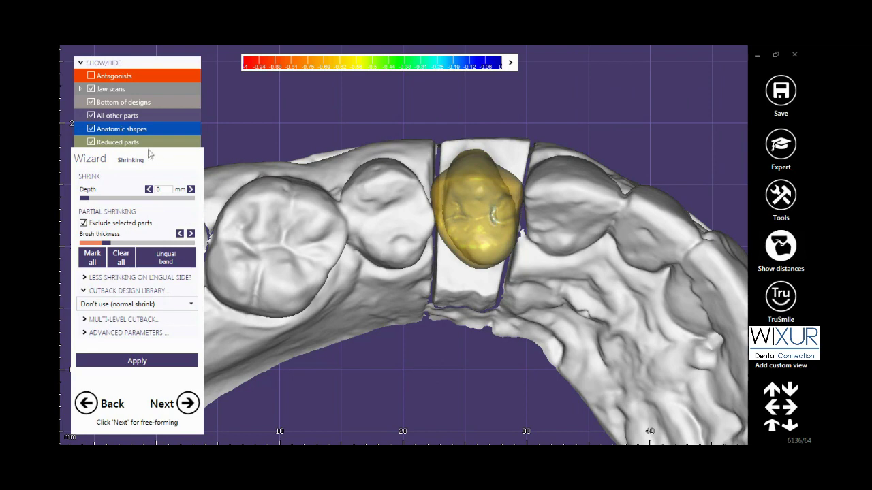
pyautogui.click(124, 130)
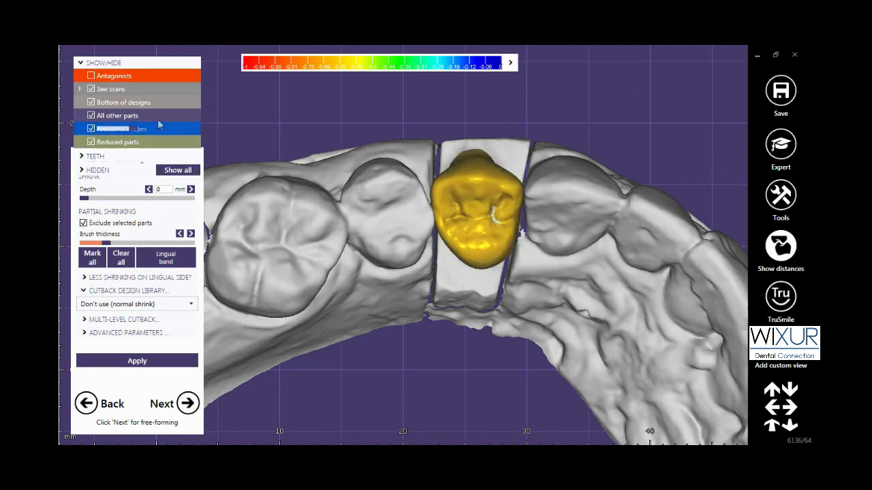
pyautogui.click(92, 89)
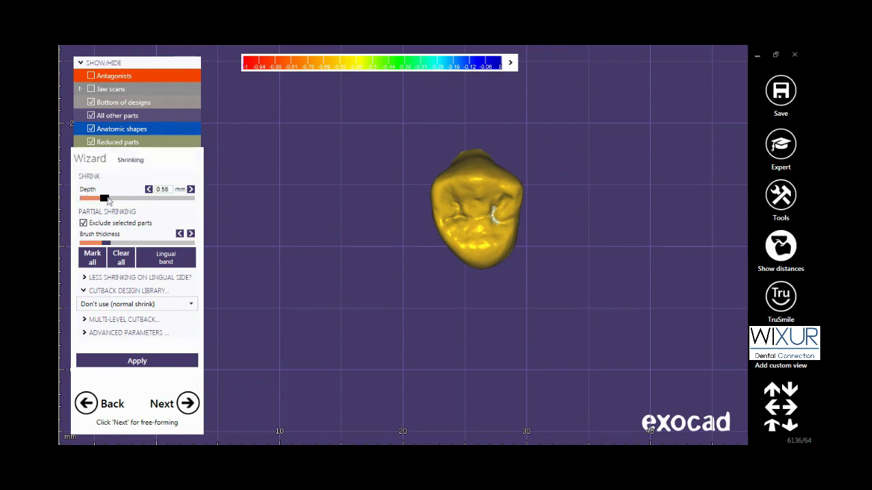
# Set the shrink depth to 1.05 mm and enlarge the brush for marking excluded parts.
pyautogui.moveTo(115, 198); pyautogui.dragTo(118, 199)
pyautogui.moveTo(119, 201); pyautogui.dragTo(123, 203)
pyautogui.click(456, 206)
pyautogui.moveTo(109, 248); pyautogui.dragTo(117, 247)
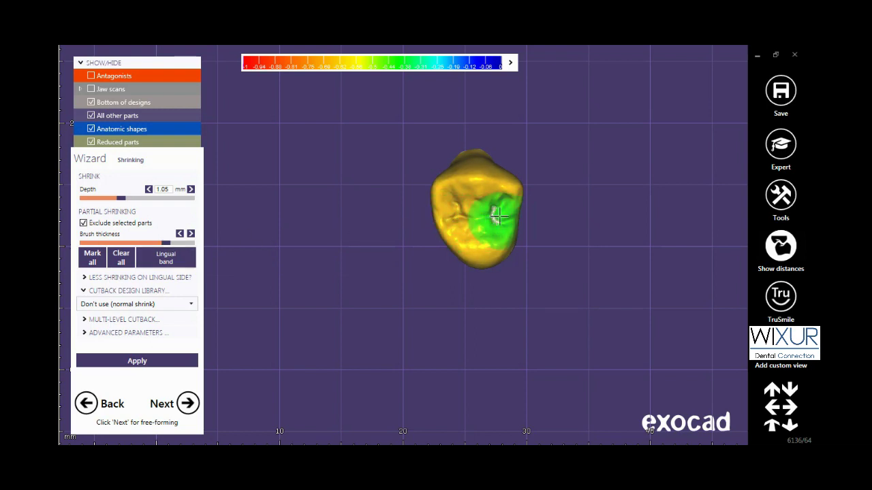
# Mark the occlusal and lingual surfaces of tooth 4/ as excluded from shrinking, leaving the buccal side unmarked.
pyautogui.moveTo(447, 218)
pyautogui.mouseDown()
pyautogui.moveTo(512, 216)
pyautogui.moveTo(497, 252)
pyautogui.moveTo(470, 253)
pyautogui.moveTo(463, 262)
pyautogui.mouseUp()
pyautogui.moveTo(464, 272)
pyautogui.mouseDown(button='right')
pyautogui.moveTo(454, 284)
pyautogui.moveTo(434, 278)
pyautogui.mouseUp(button='right')
pyautogui.moveTo(434, 277)
pyautogui.mouseDown()
pyautogui.moveTo(401, 228)
pyautogui.moveTo(409, 211)
pyautogui.moveTo(424, 251)
pyautogui.mouseUp()
pyautogui.moveTo(450, 284); pyautogui.dragTo(446, 286, button='right')
pyautogui.moveTo(365, 280)
pyautogui.mouseDown()
pyautogui.moveTo(368, 252)
pyautogui.moveTo(385, 246)
pyautogui.moveTo(375, 274)
pyautogui.mouseUp()
pyautogui.moveTo(374, 274)
pyautogui.mouseDown(button='right')
pyautogui.moveTo(373, 327)
pyautogui.moveTo(374, 304)
pyautogui.moveTo(421, 370)
pyautogui.mouseUp(button='right')
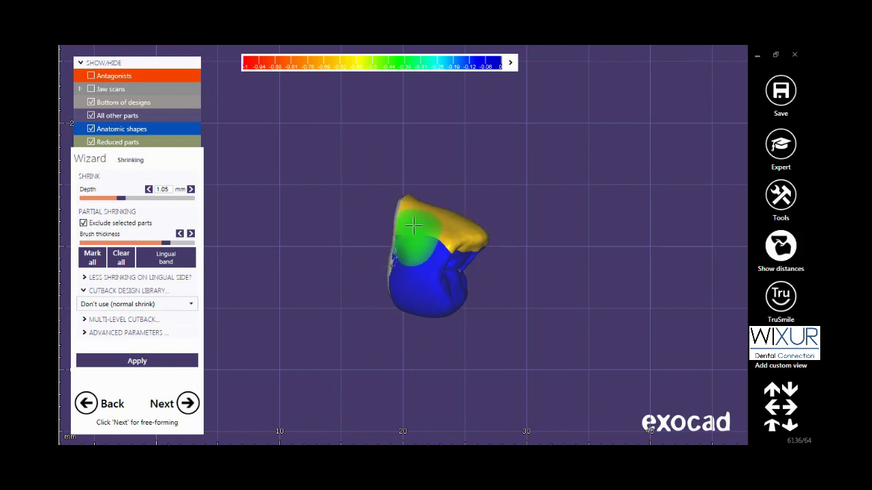
# Refine the border of the excluded area on both proximal sides of tooth 4/ with a smaller brush.
pyautogui.scroll(2, 413, 225)
pyautogui.click(166, 243)
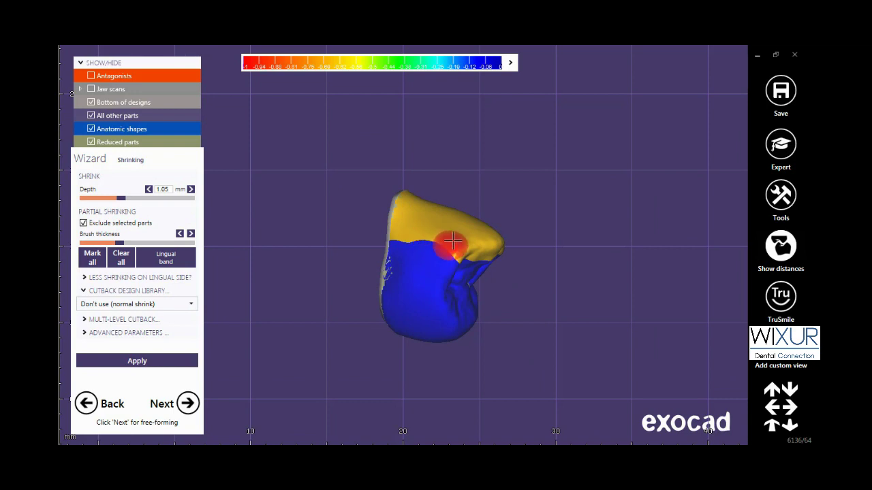
pyautogui.moveTo(399, 343); pyautogui.dragTo(396, 339, button='right')
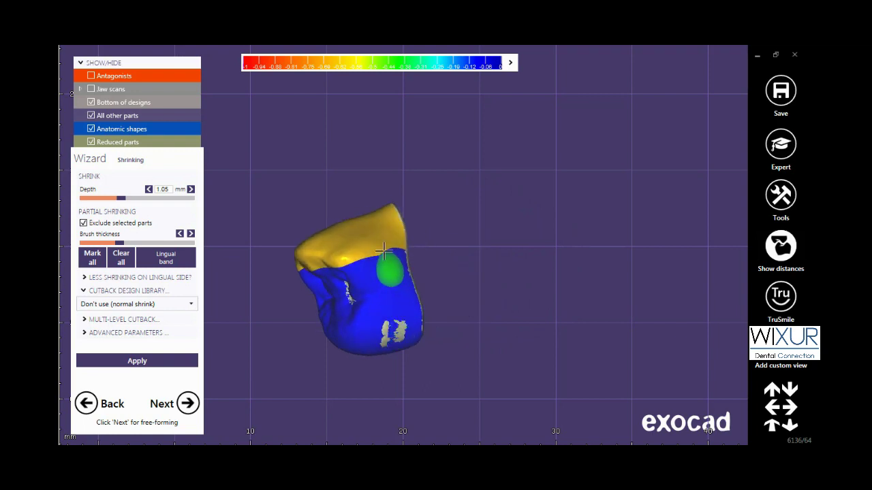
# Apply the partial shrinking with the jaw scans shown again, and proceed past free-forming to merging the restoration.
pyautogui.scroll(-3, 468, 284)
pyautogui.moveTo(469, 284); pyautogui.dragTo(502, 316, button='right')
pyautogui.moveTo(462, 360); pyautogui.dragTo(402, 343, button='middle')
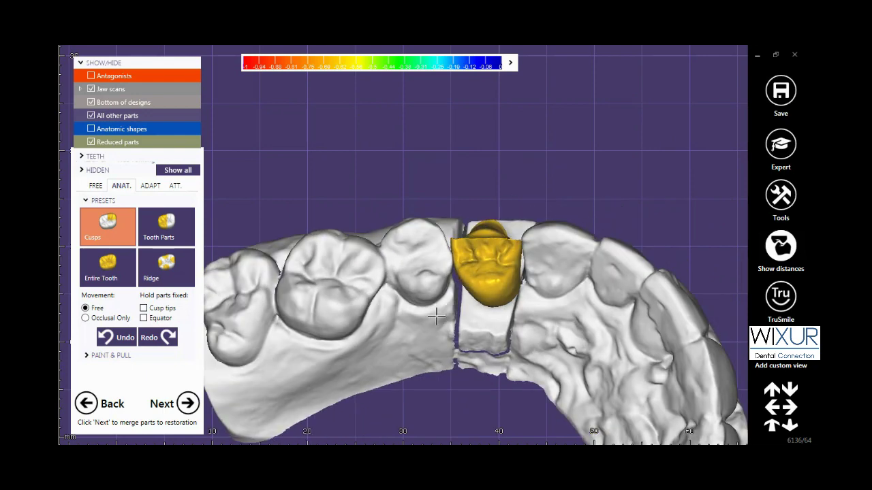
pyautogui.click(188, 411)
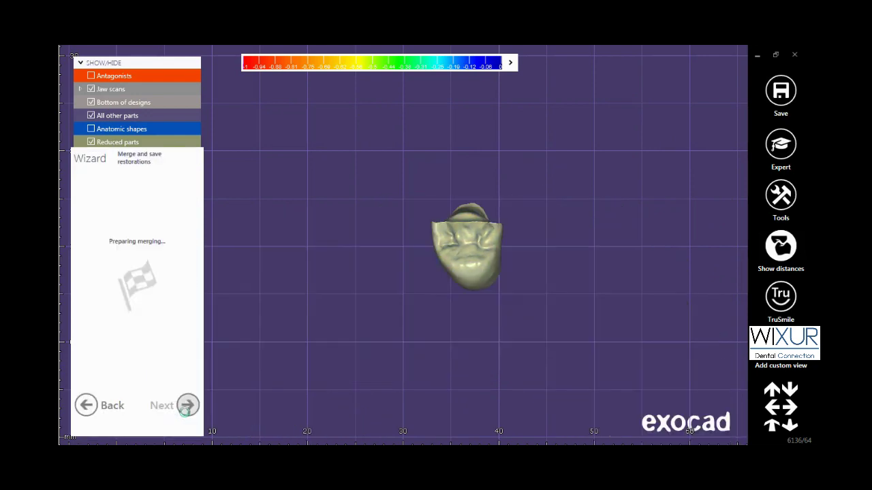